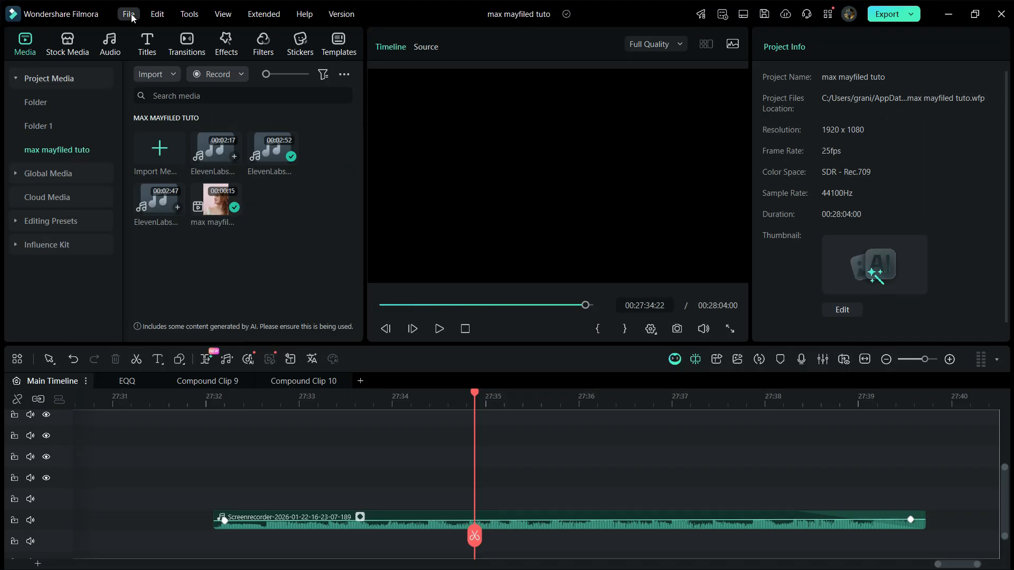
Step: Set the project's aspect ratio to 4:5 (Vertical) in the project settings
click(128, 12)
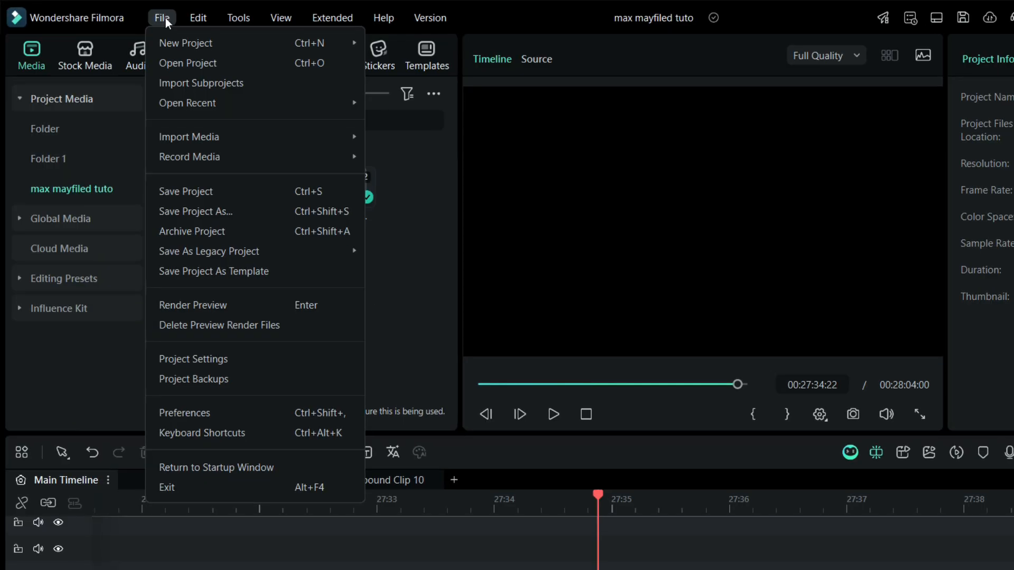
click(168, 363)
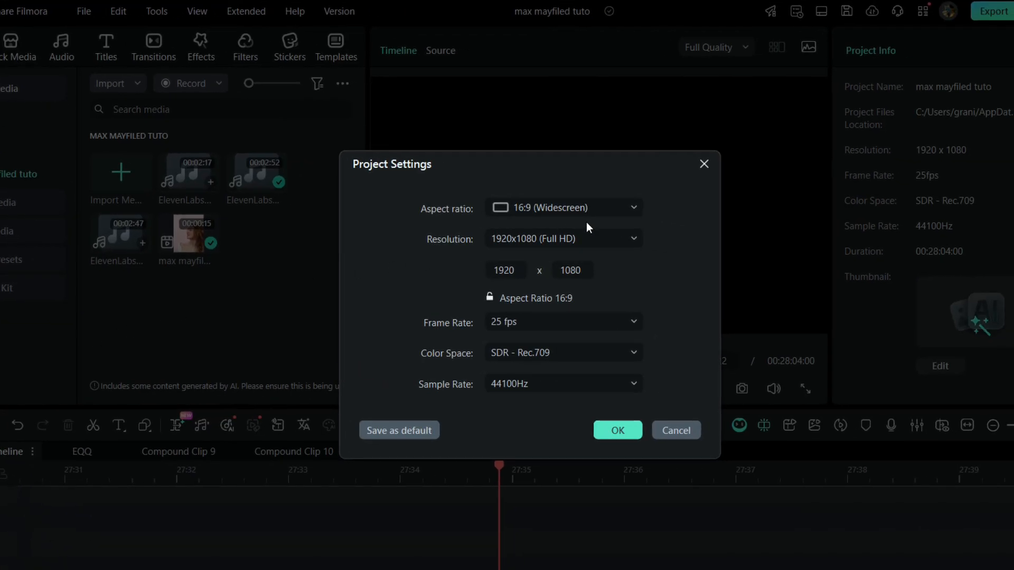
click(539, 209)
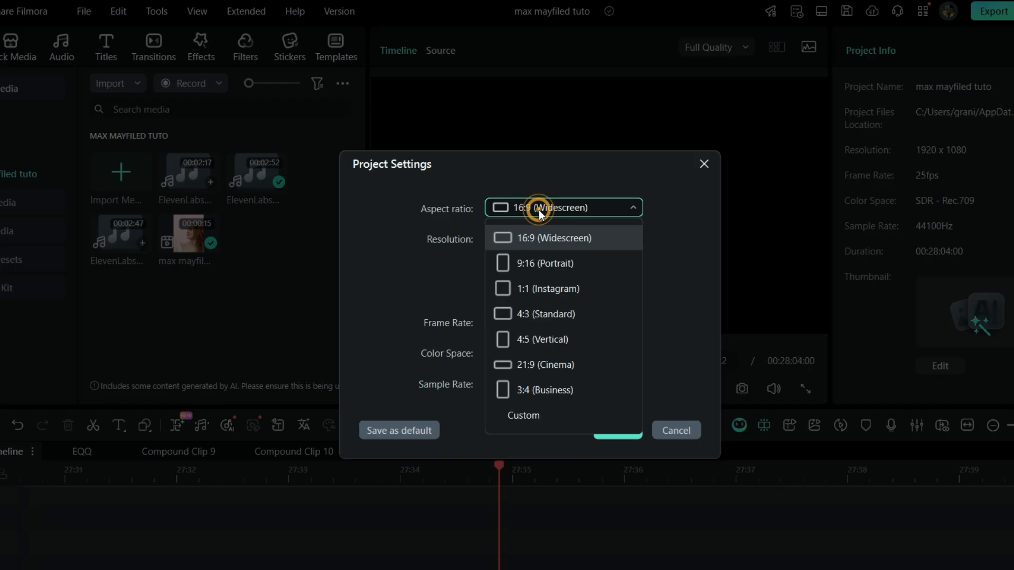
click(534, 341)
click(600, 434)
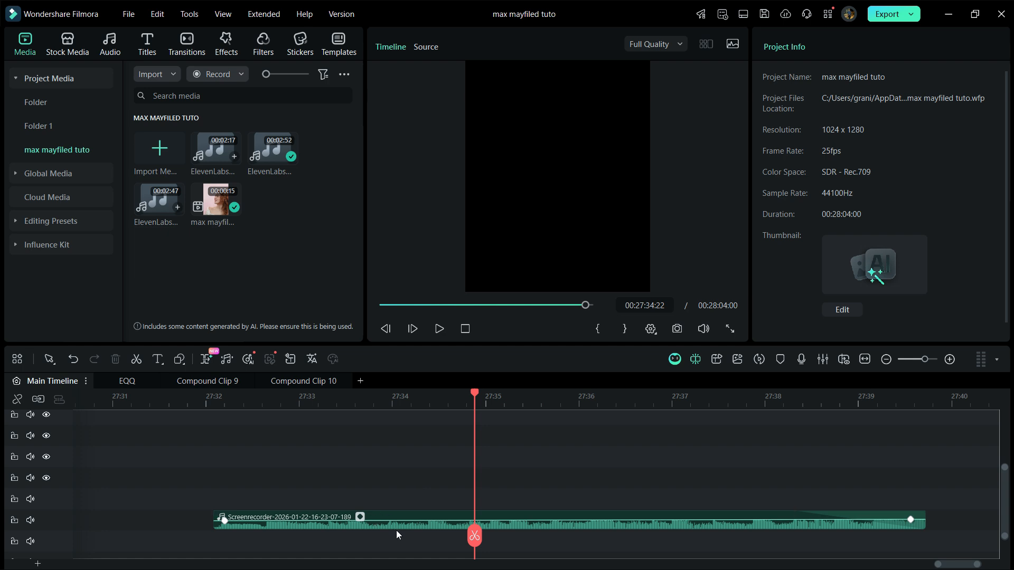
click(397, 528)
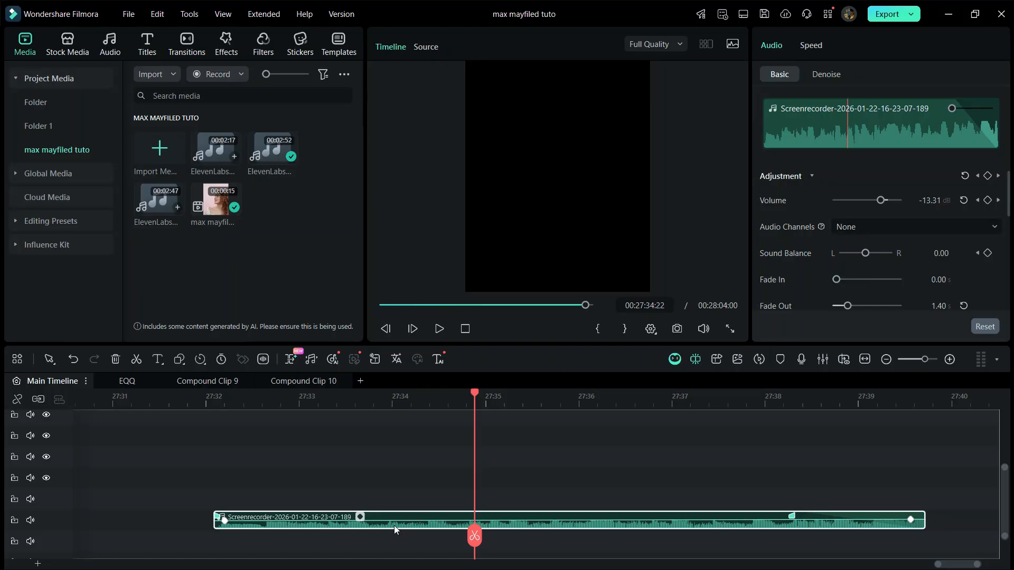
right_click(393, 525)
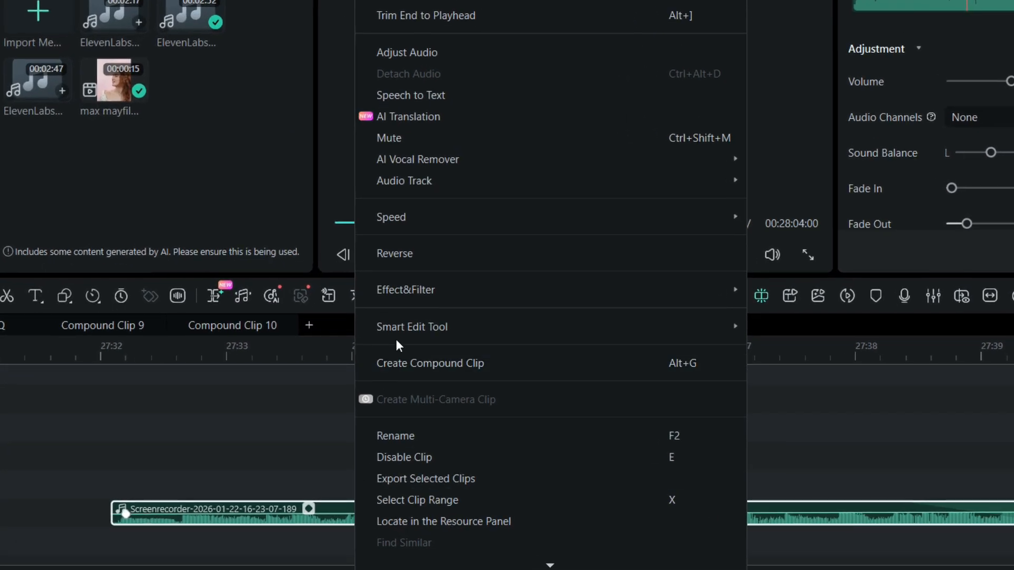
mouse_move(406, 336)
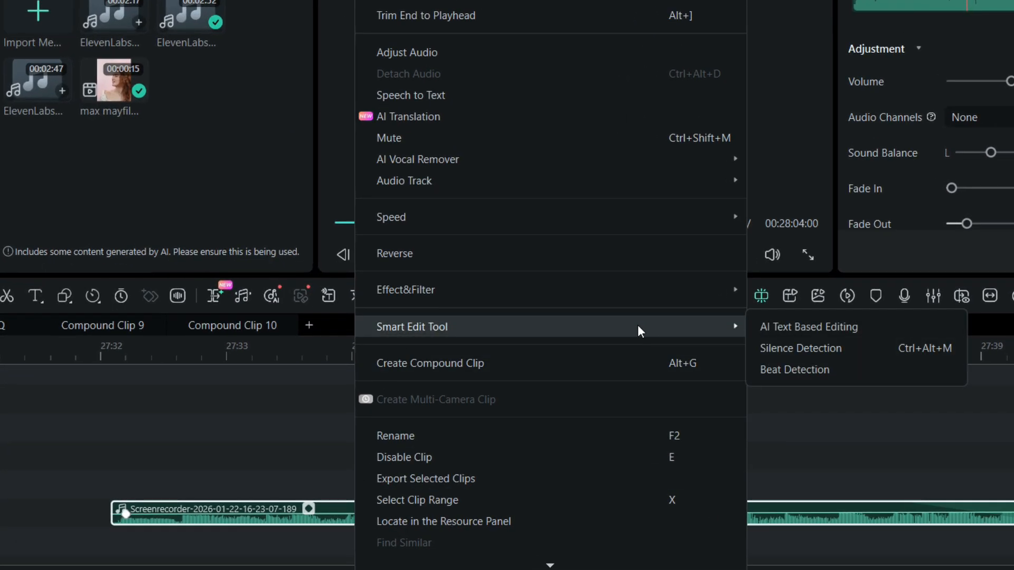
click(787, 363)
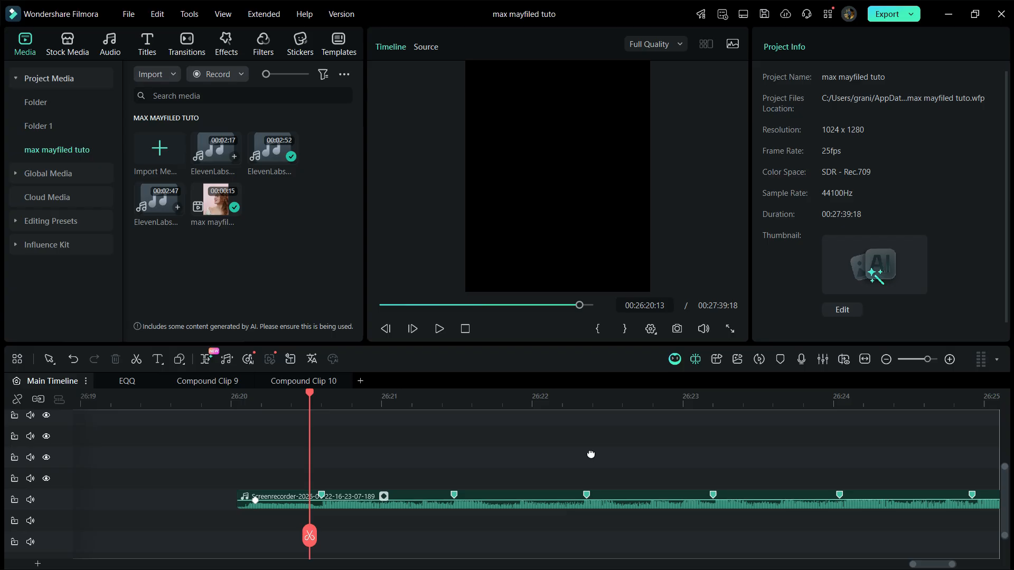
Step: Place the two Sadie Sink clips above the beat-marked audio, the Giorgio Armani one at the first marker and the Photoshoots one at about 26:22
drag(591, 454, 439, 452)
drag(462, 405, 400, 404)
drag(681, 478, 155, 485)
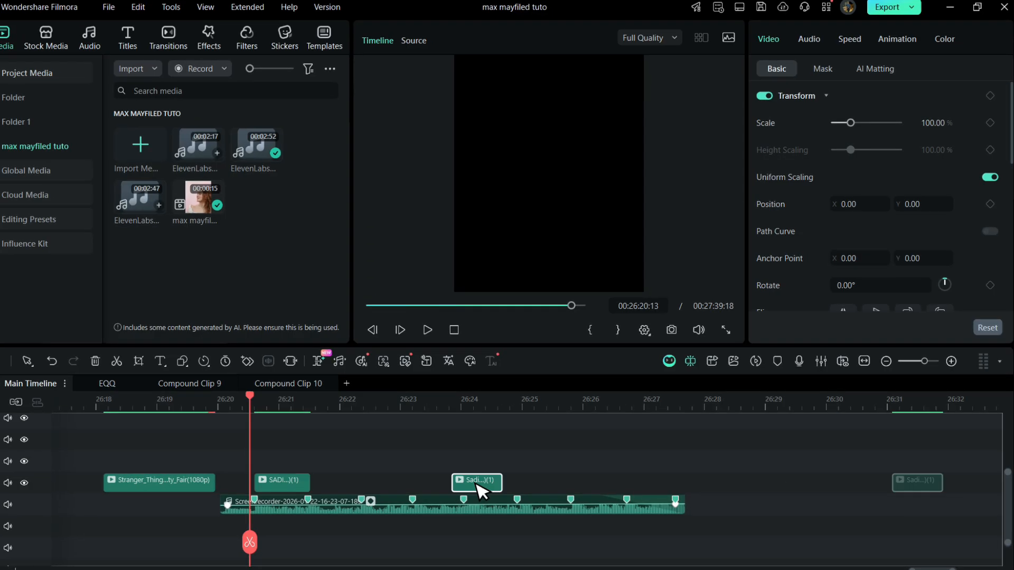
drag(492, 479, 381, 479)
scroll(877, 497, down, 2)
drag(716, 493, 372, 497)
drag(900, 467, 749, 488)
drag(748, 488, 395, 486)
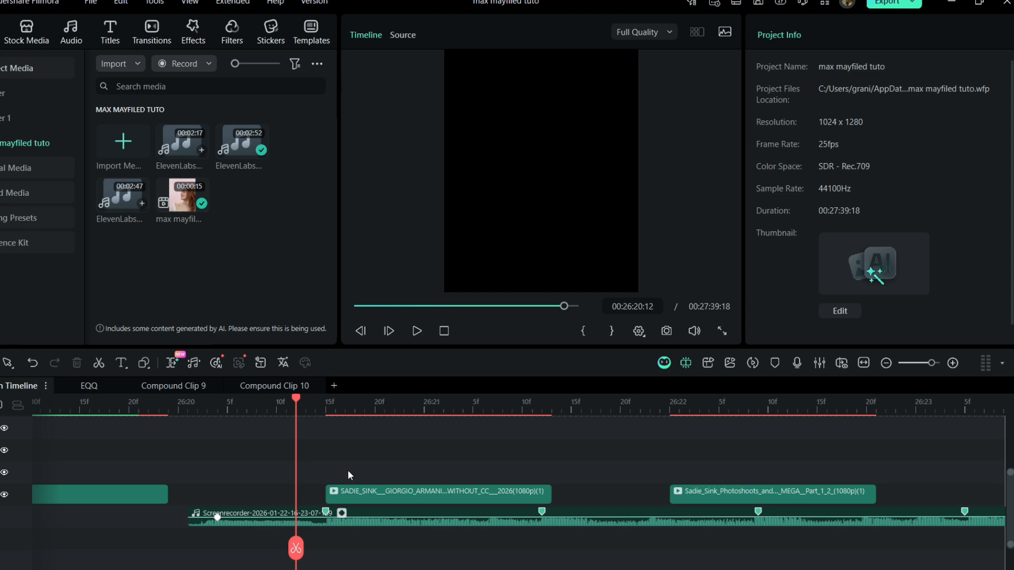
Step: Open Crop and Zoom for the Giorgio Armani clip and set its Pan & Zoom ratio to 4:5
click(347, 470)
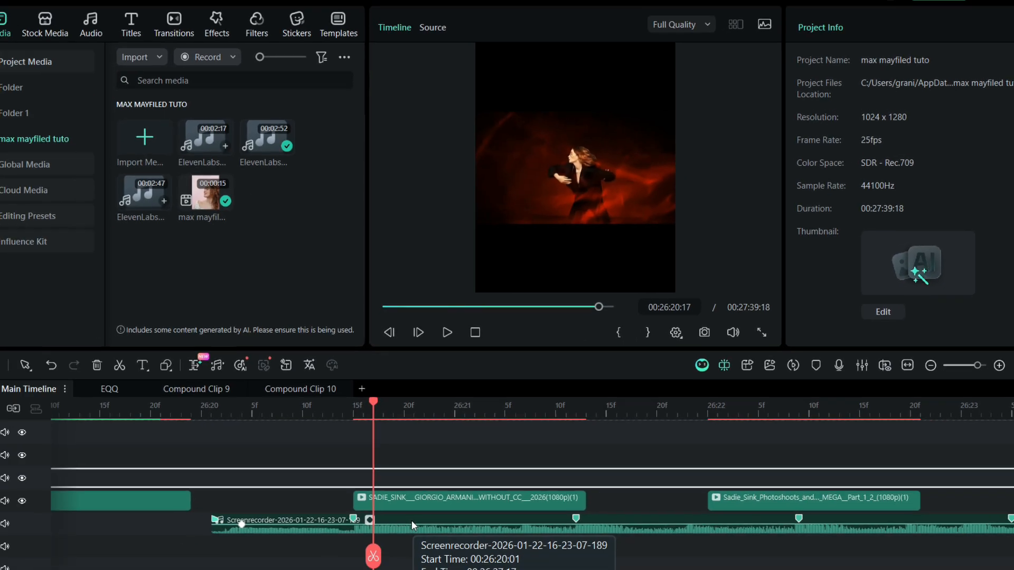
key(alt+c)
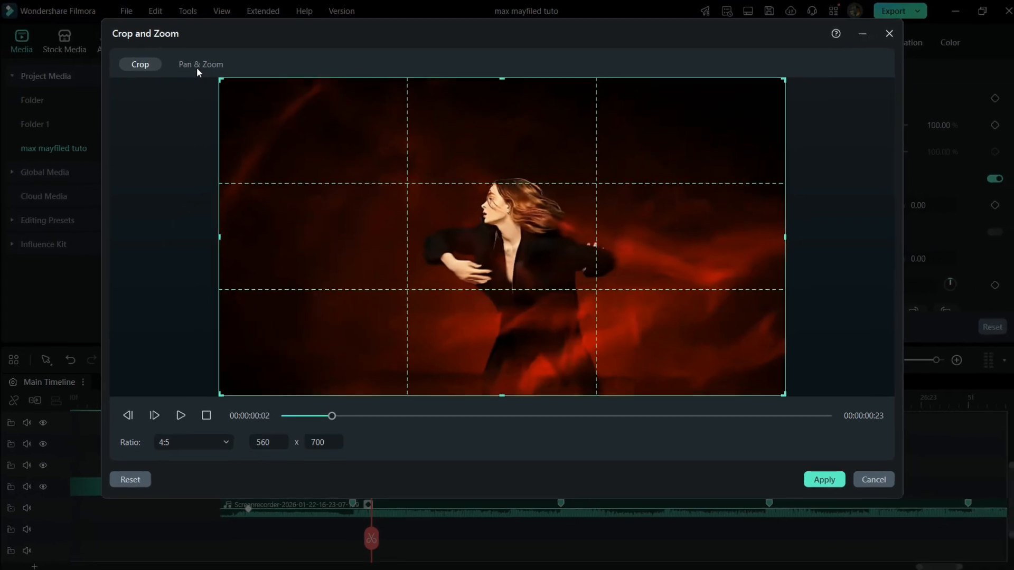
click(191, 58)
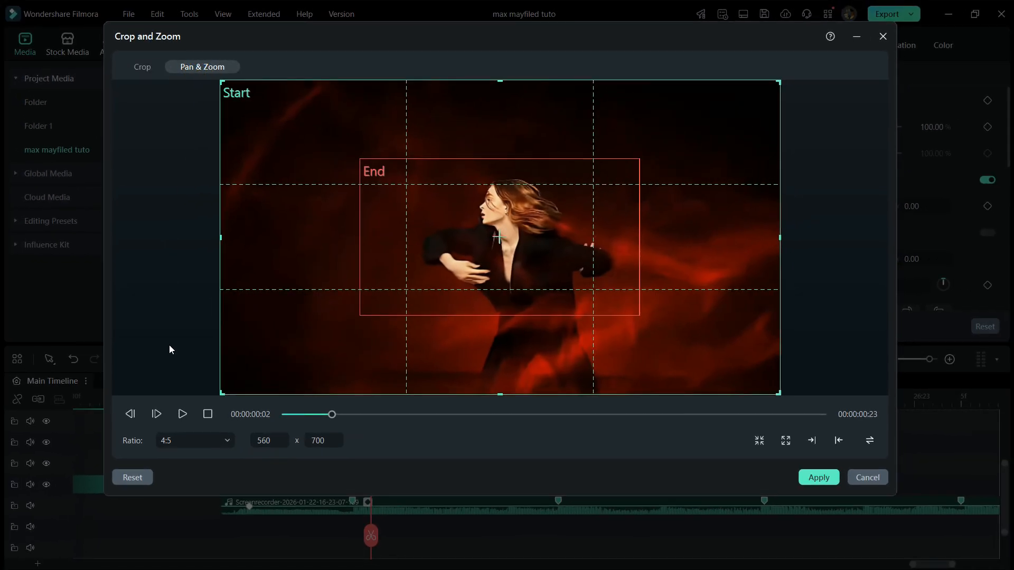
click(164, 442)
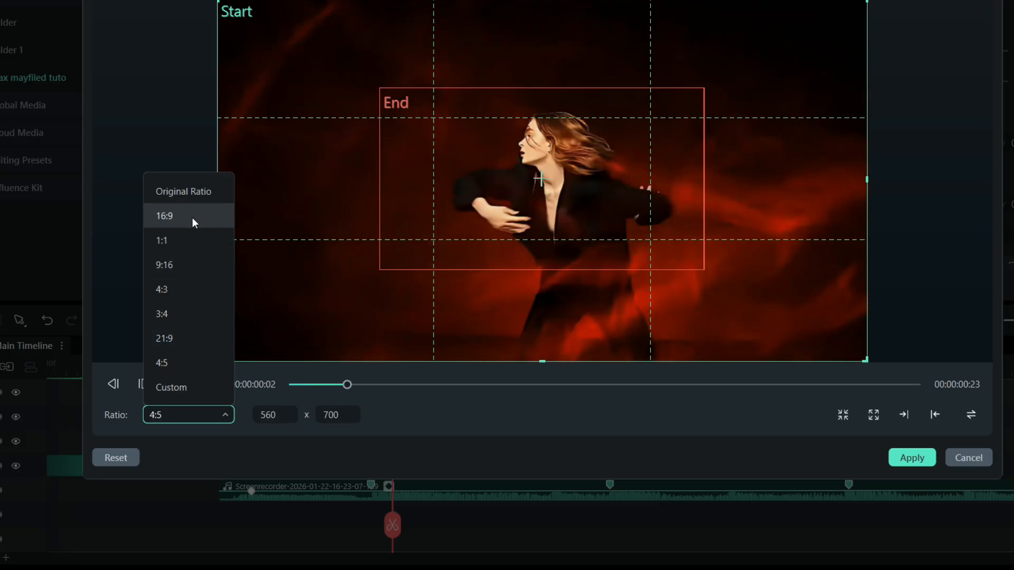
click(178, 369)
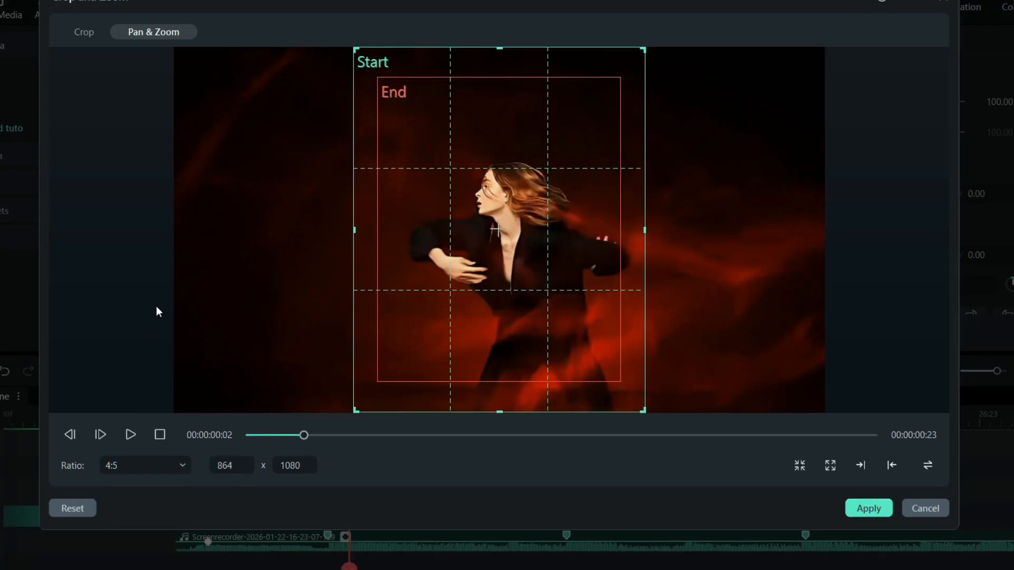
Step: Resize the Start frame to about 732 x 915, shrink the End frame around the woman's upper body, preview the zoom and apply it
click(499, 208)
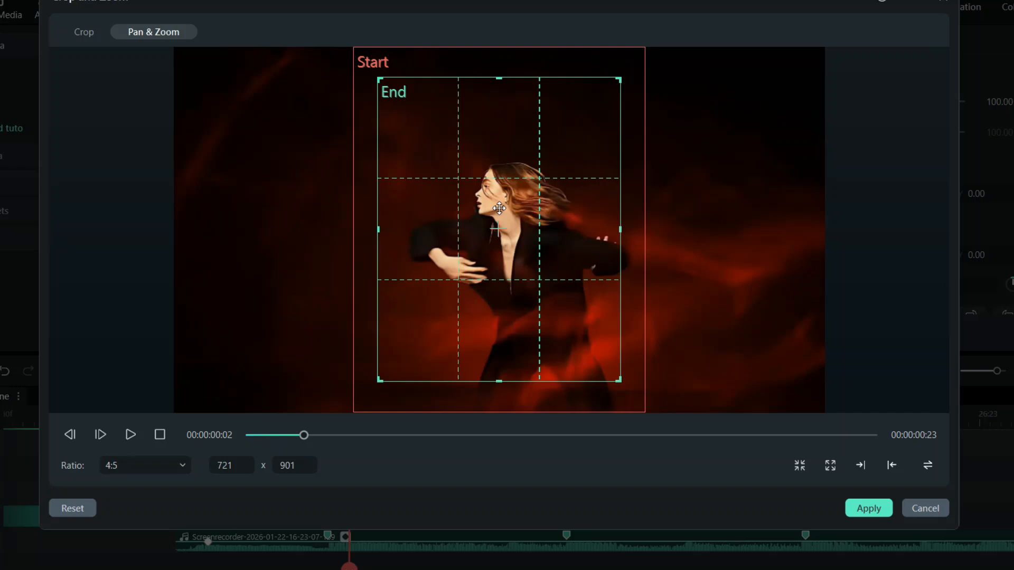
click(388, 71)
drag(353, 51, 398, 148)
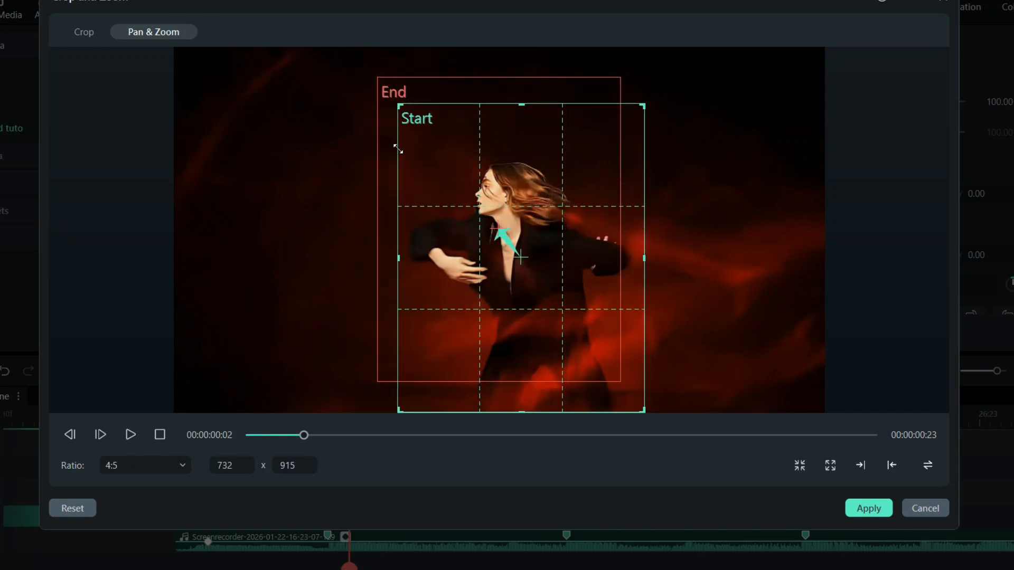
click(377, 80)
drag(376, 77, 458, 173)
drag(543, 294, 527, 278)
click(131, 435)
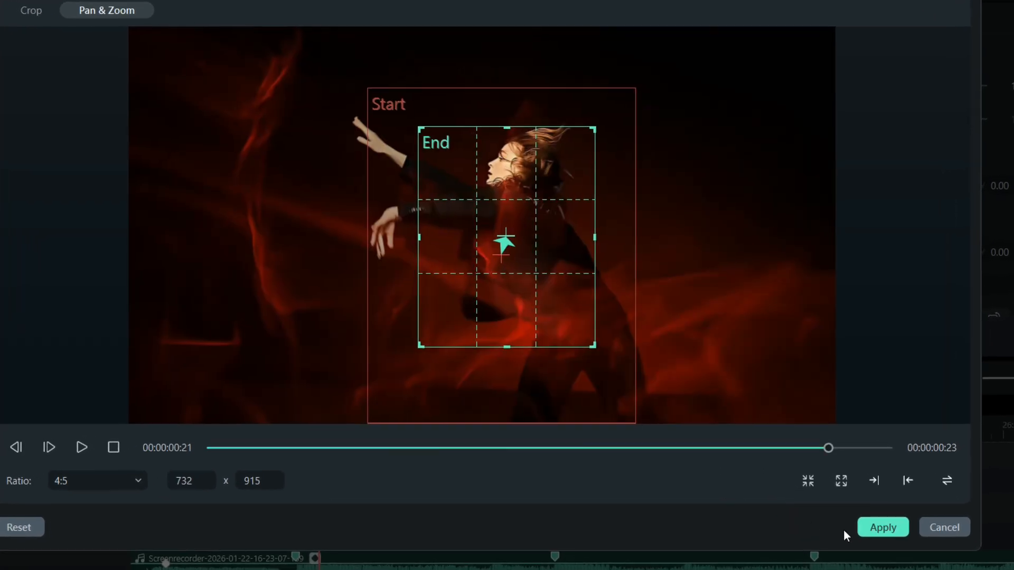
click(889, 535)
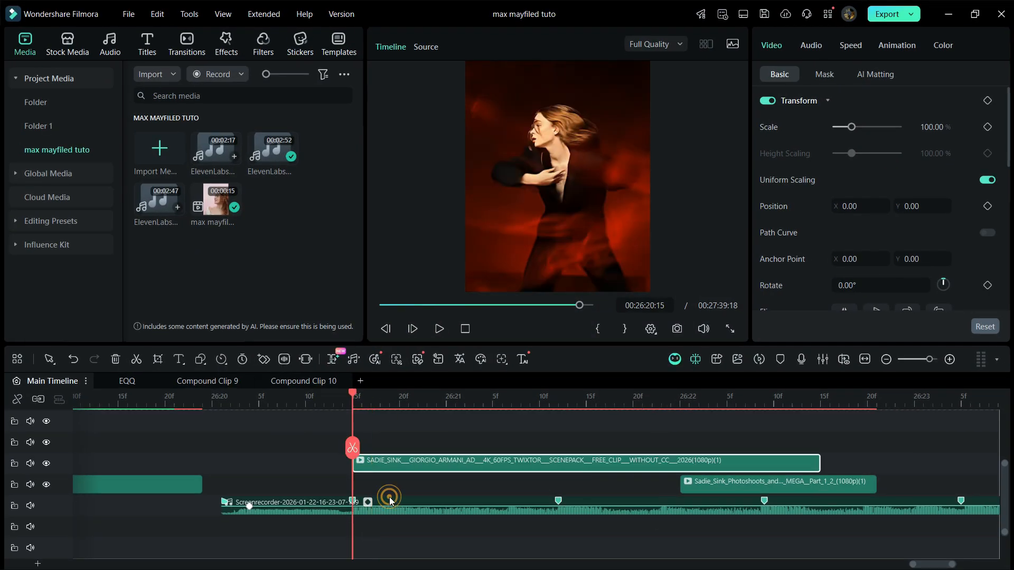
Step: Apply the Customize speed ramping preset to the Giorgio Armani clip
click(384, 505)
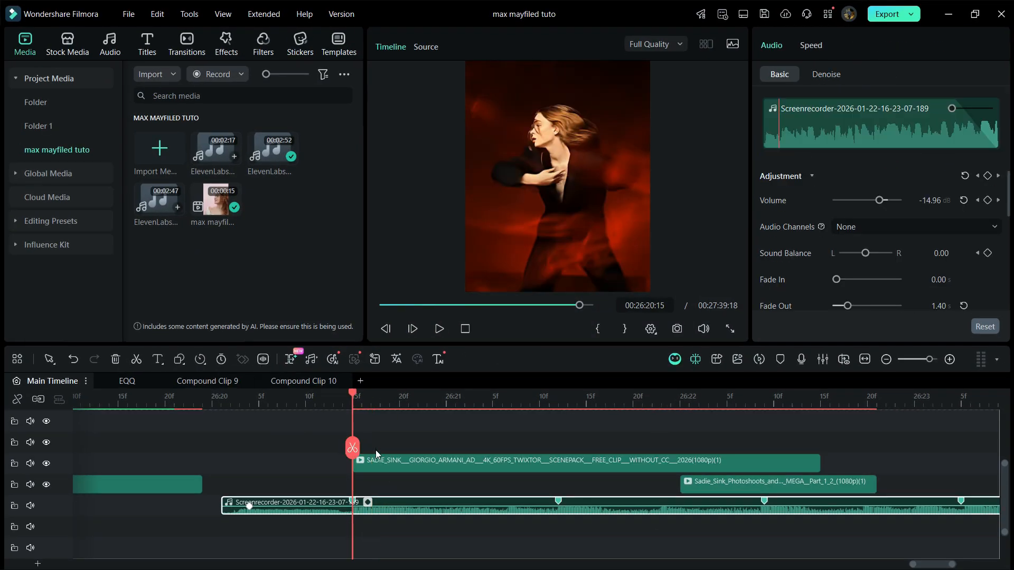
click(375, 467)
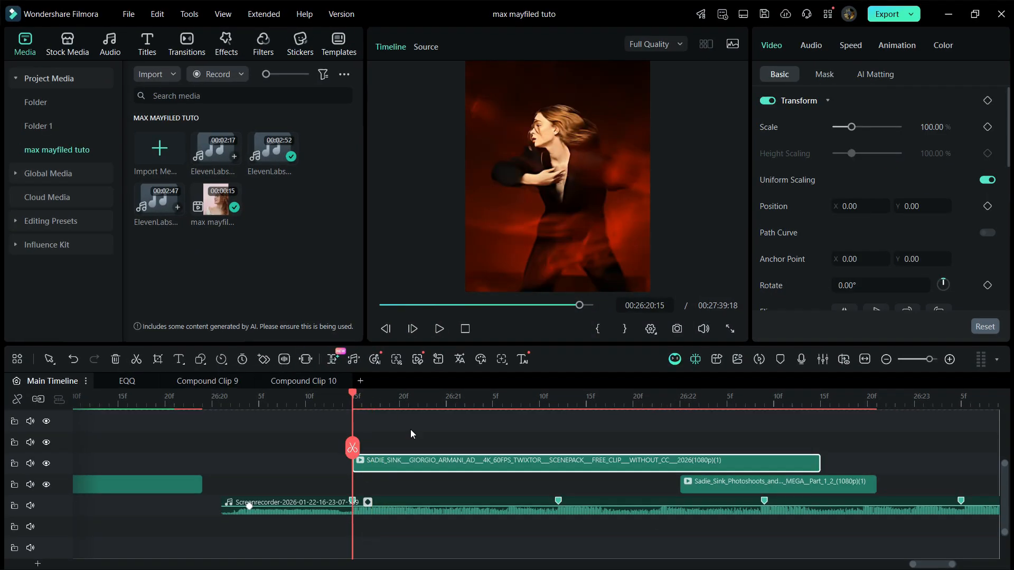
click(849, 45)
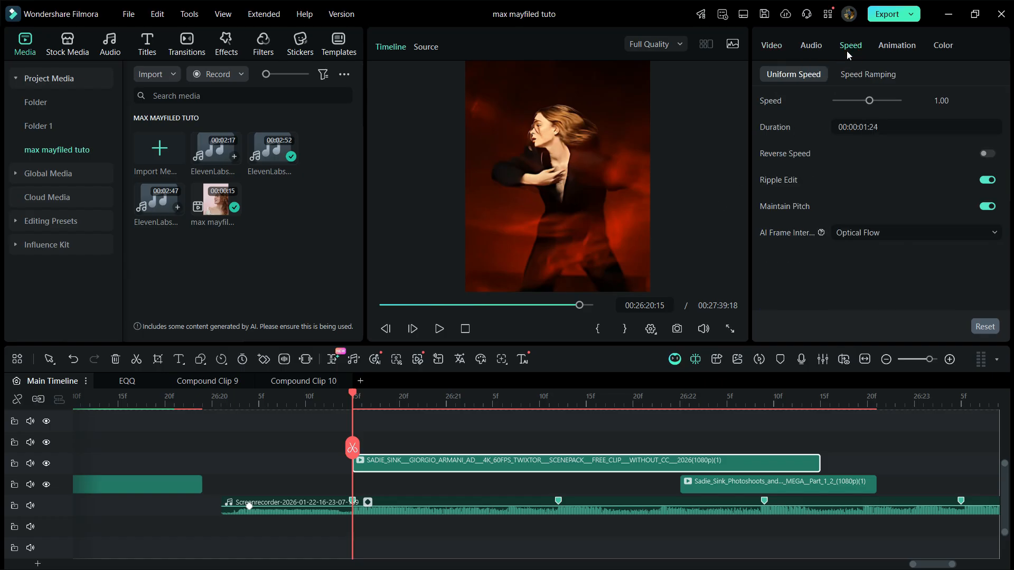
click(848, 75)
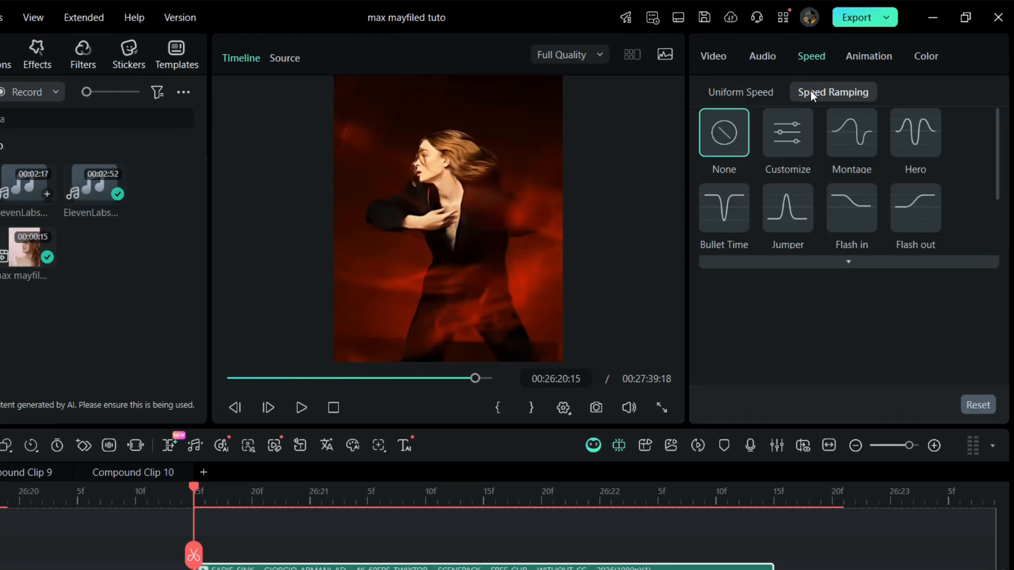
click(780, 125)
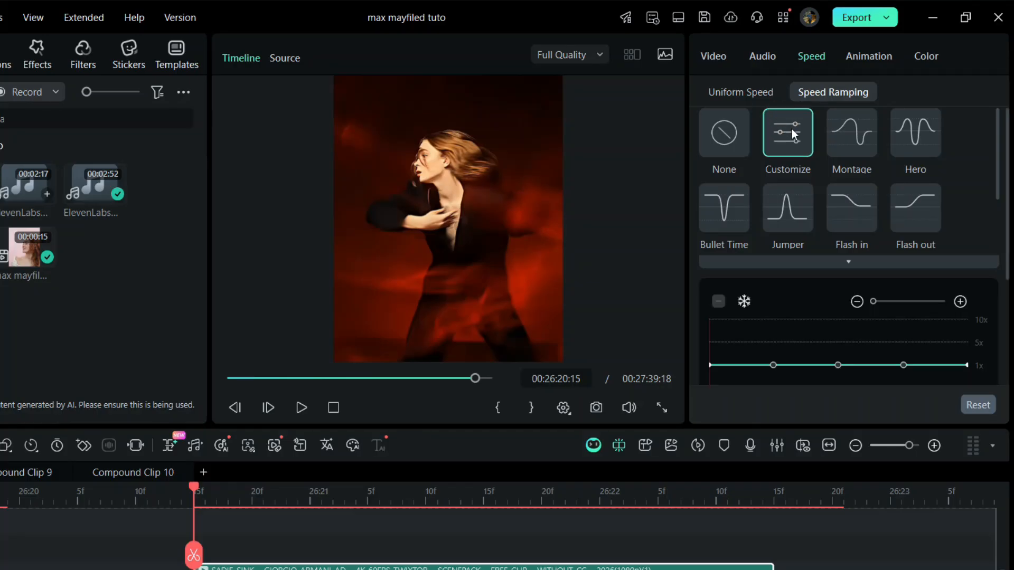
Step: Shape the speed curve without middle points, falling smoothly from about 5x at the clip's start to about 0.1x at its end
scroll(778, 122, down, 2)
scroll(1008, 166, down, 2)
scroll(1008, 166, down, 2)
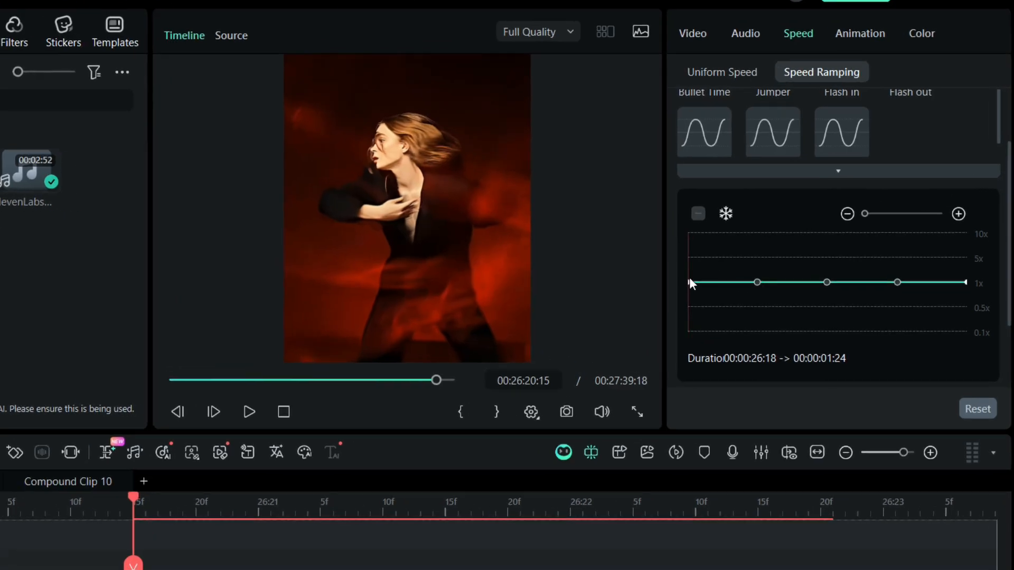
drag(689, 281, 674, 243)
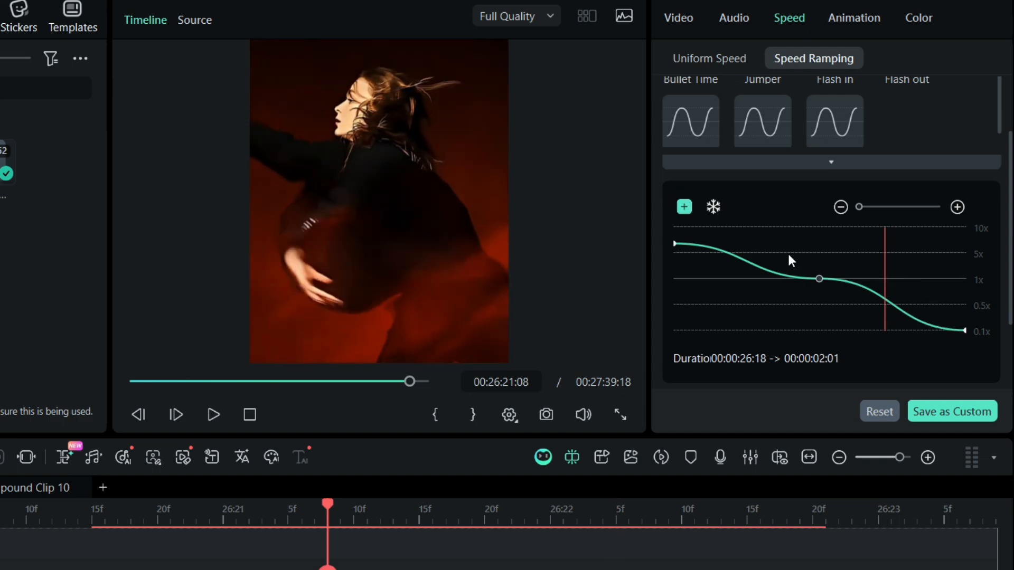
click(684, 206)
click(964, 331)
mouse_move(659, 240)
mouse_down()
mouse_move(661, 251)
mouse_move(634, 247)
mouse_move(649, 251)
mouse_move(640, 276)
mouse_move(642, 235)
mouse_move(649, 249)
mouse_up()
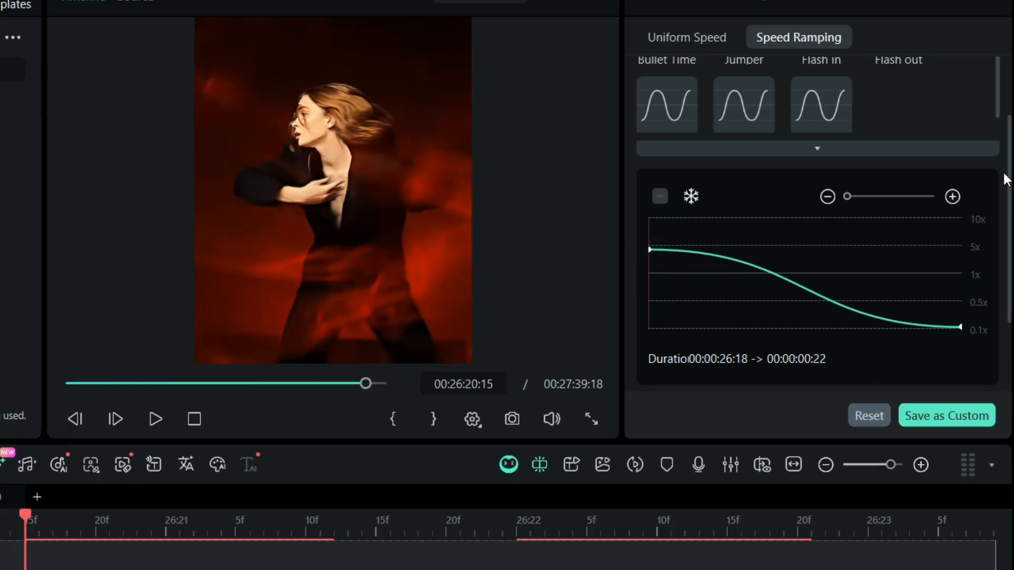
Step: Choose Optical Flow as the AI frame interpolation for the speed-ramped clip
scroll(1003, 179, down, 3)
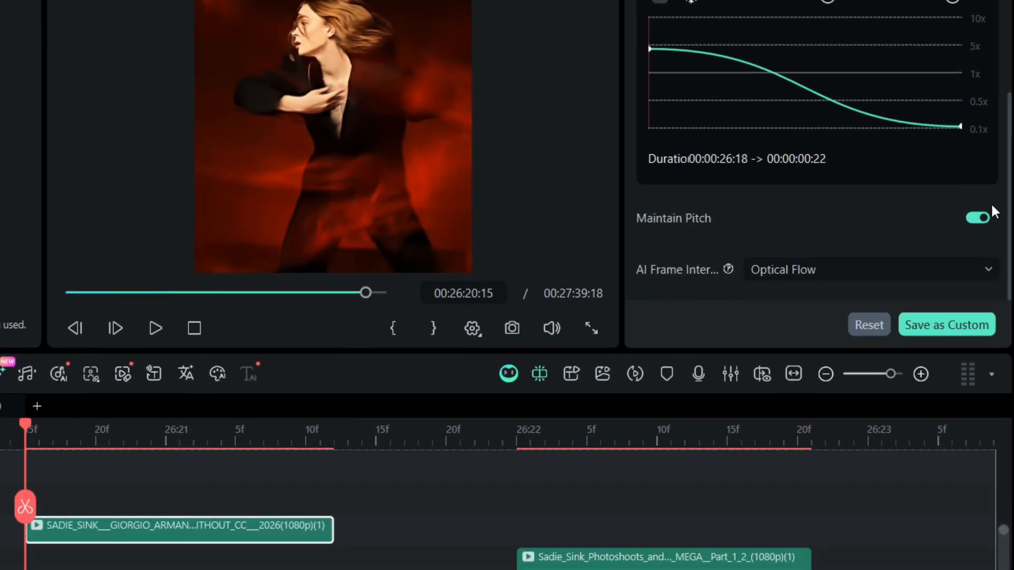
click(815, 270)
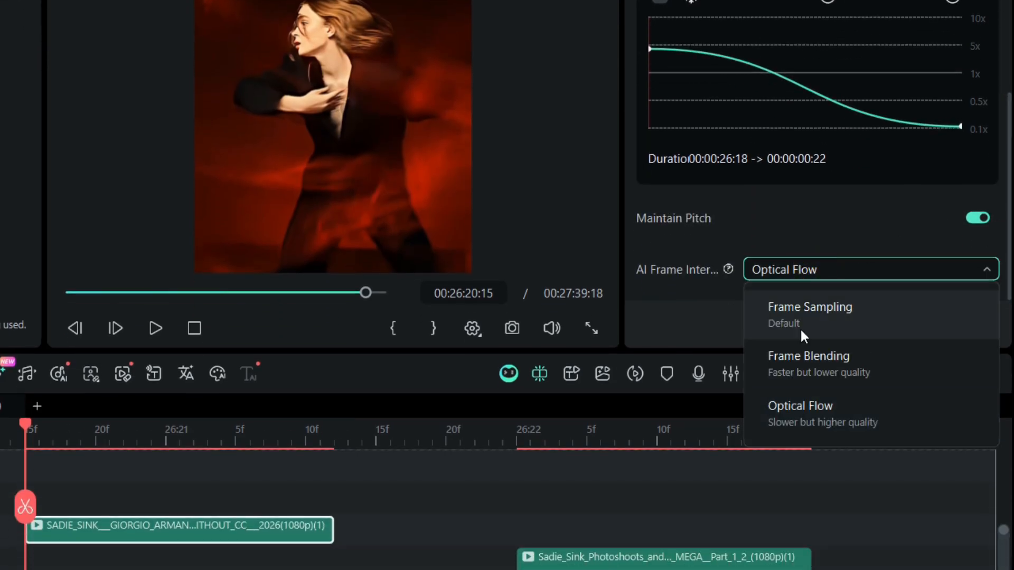
click(839, 406)
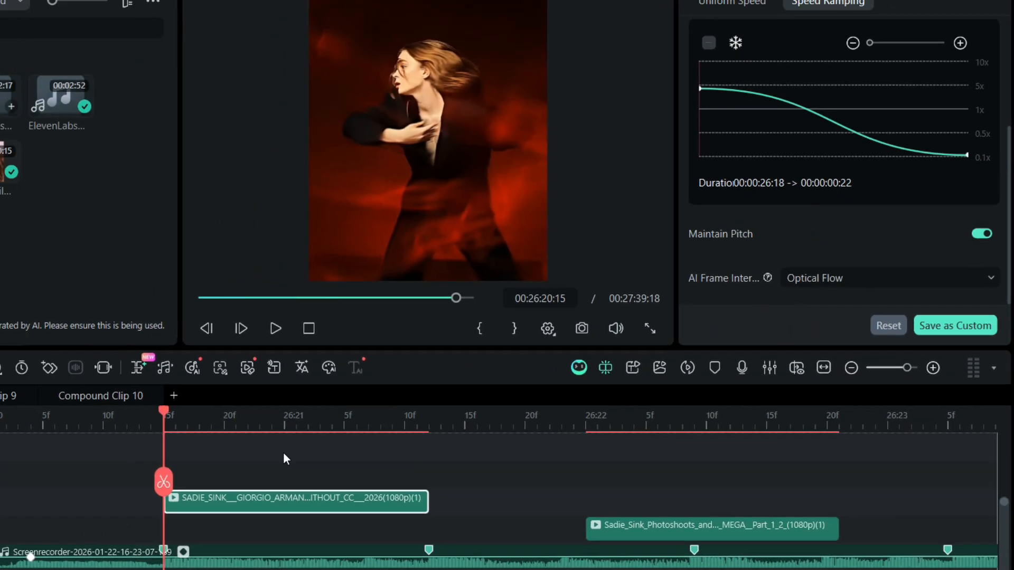
mouse_move(350, 448)
mouse_down()
mouse_move(499, 457)
mouse_move(351, 447)
mouse_up()
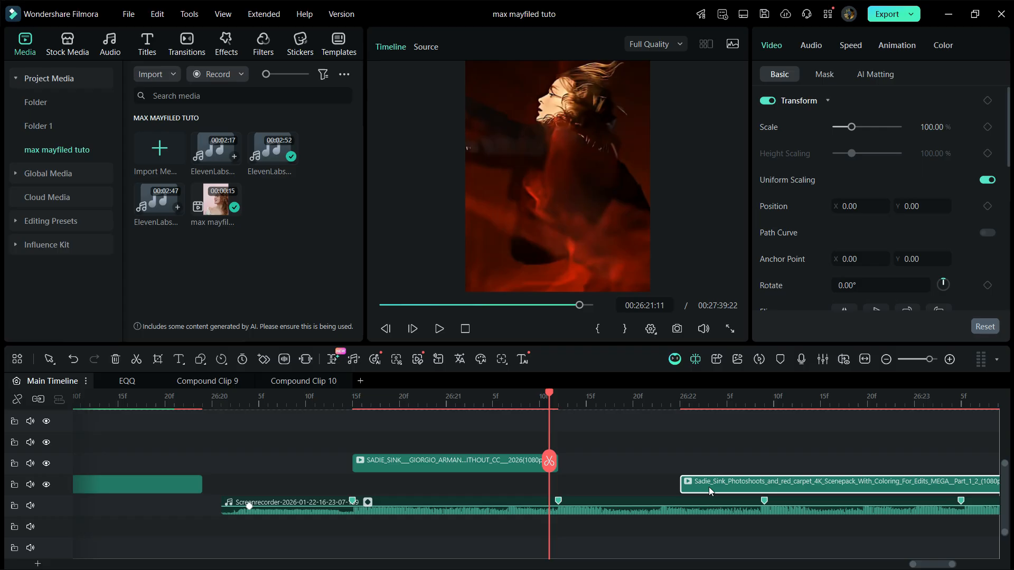
Step: Move the Sadie_Sink_Photoshoots clip to start at the second beat marker and set its Pan & Zoom ratio to 4:5
drag(713, 490, 579, 483)
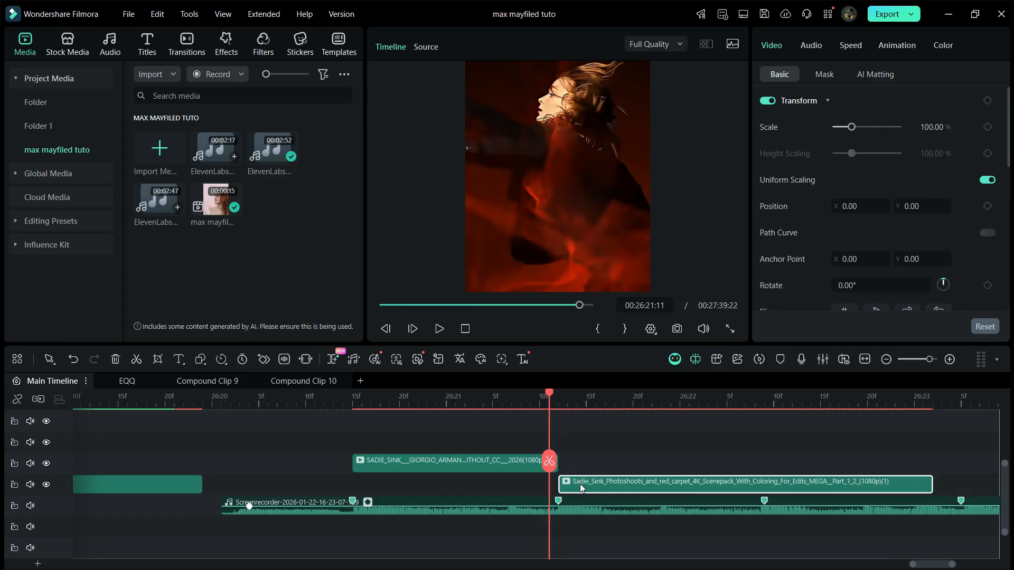
right_click(580, 484)
click(632, 167)
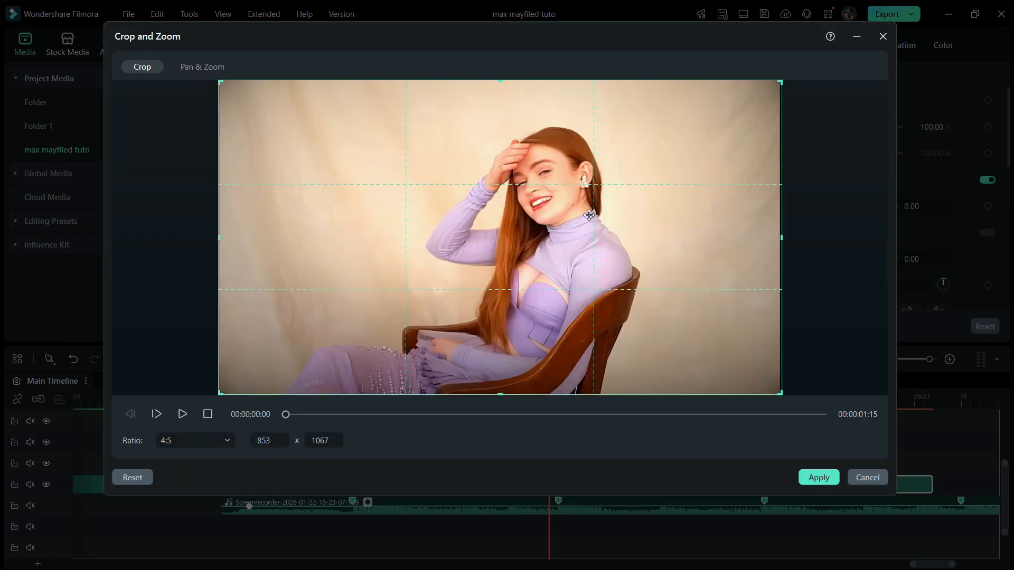
click(200, 68)
click(195, 440)
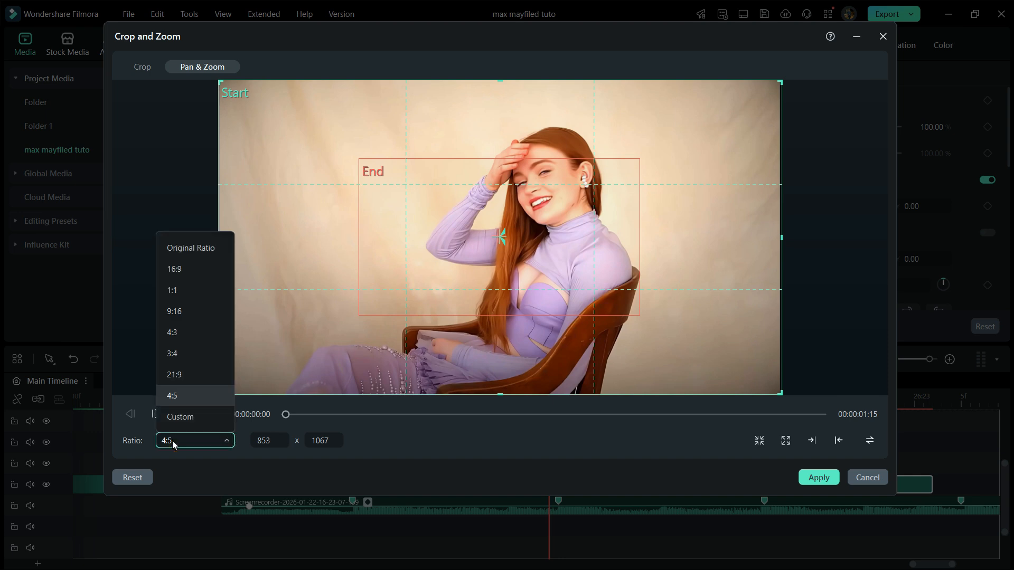
click(170, 392)
Step: Resize the Pan & Zoom end frame to 595 x 744 around the woman's upper body and preview the movement
drag(455, 303, 499, 269)
key(space)
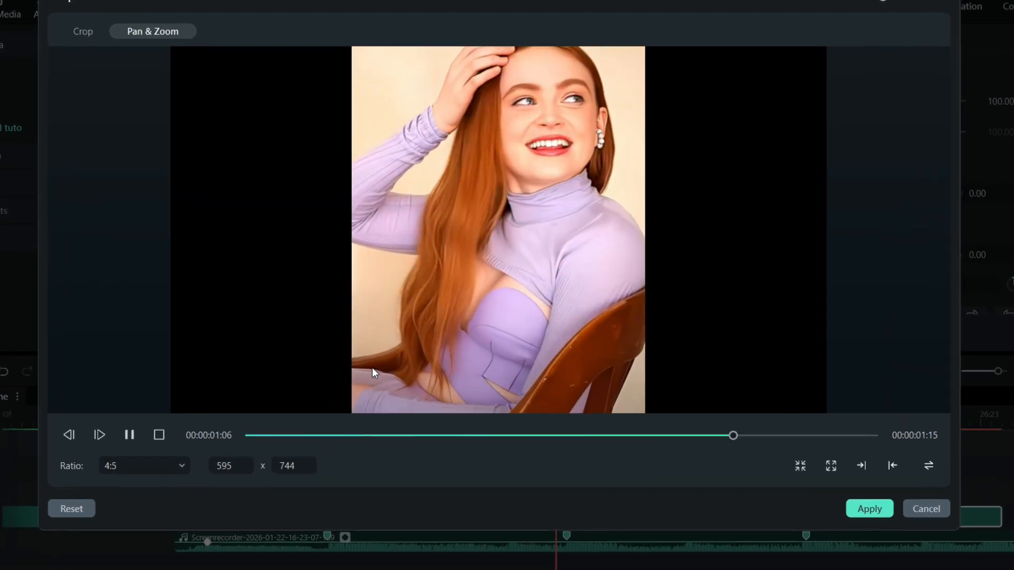
click(598, 203)
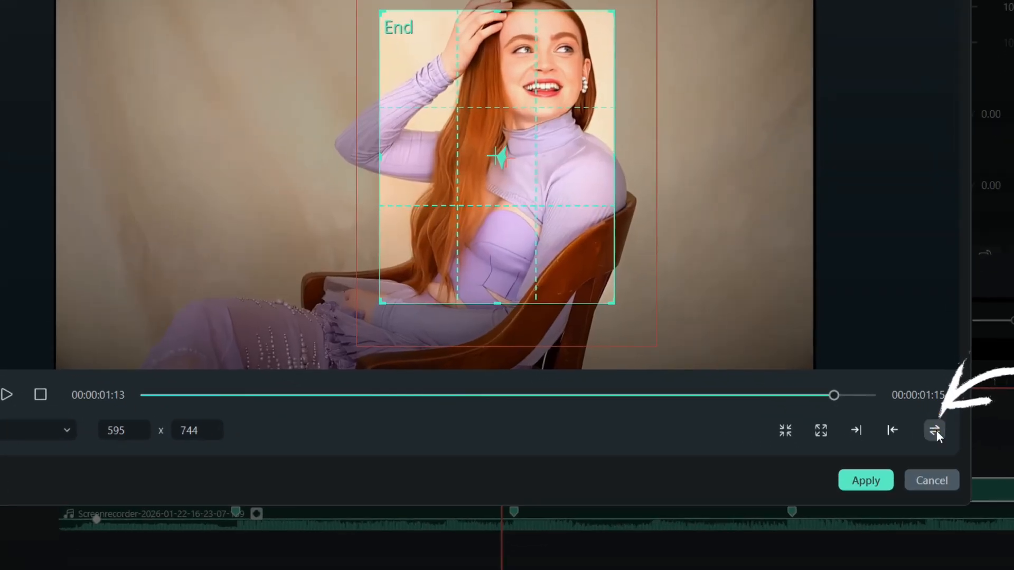
Step: Swap the start and end frames so the photoshoot clip zooms out, preview the movement and apply the Pan & Zoom
click(932, 468)
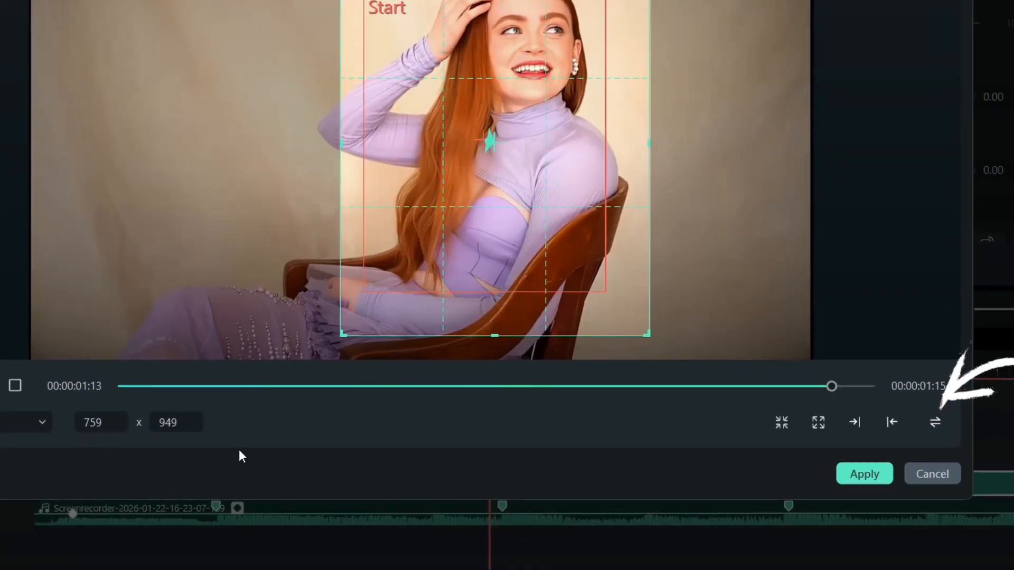
key(space)
key(space)
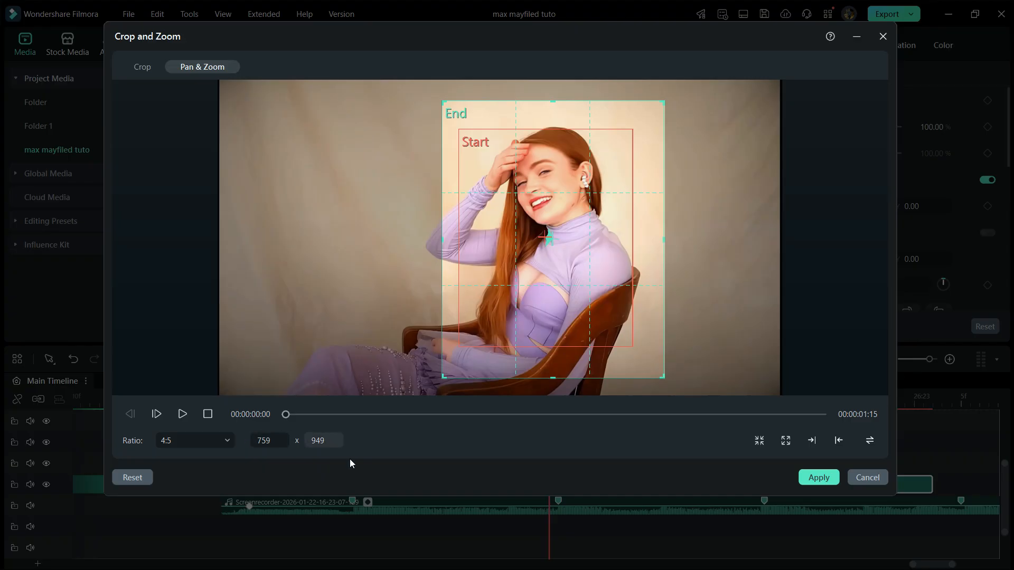
click(818, 477)
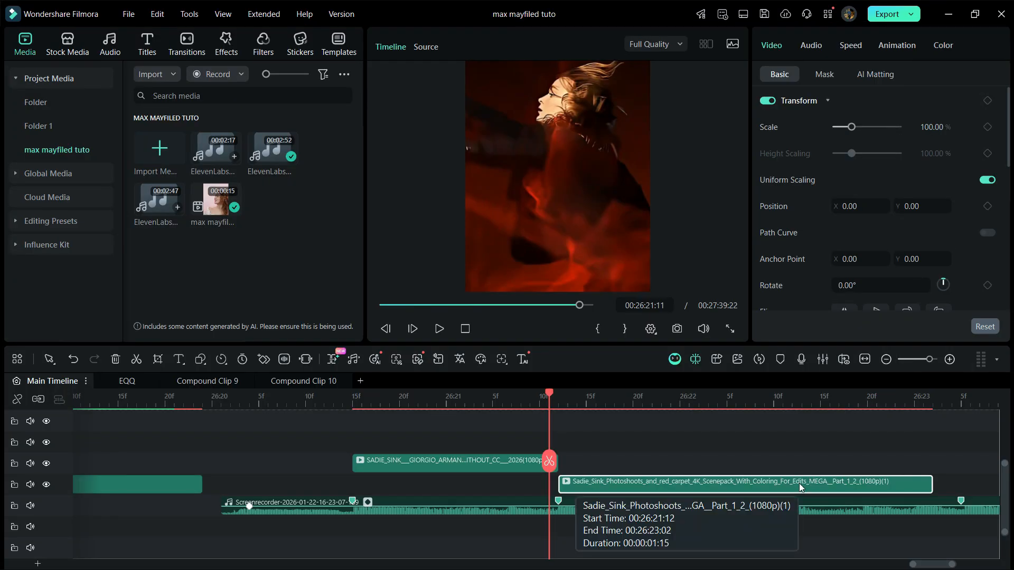
Step: Apply the Customize speed ramping preset to the Sadie_Sink_Photoshoots clip
click(689, 397)
click(850, 45)
click(868, 74)
click(831, 107)
scroll(791, 237, down, 2)
Step: Shape the photoshoot clip's speed curve without middle points, falling from slightly above 5x at the start to about 0.1x at the end
drag(769, 237, 770, 215)
click(819, 236)
click(775, 187)
click(924, 238)
click(775, 187)
click(872, 237)
drag(976, 238, 970, 276)
click(872, 237)
click(776, 187)
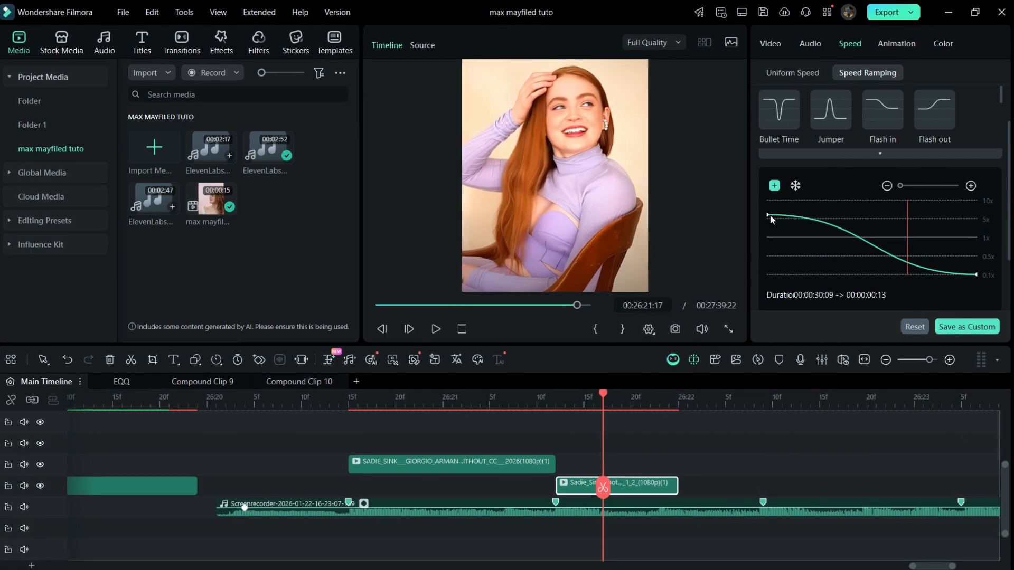
Step: Lower the speed curve's start point to just below 5x so the photoshoot clip ends at the third beat marker
drag(768, 215, 768, 222)
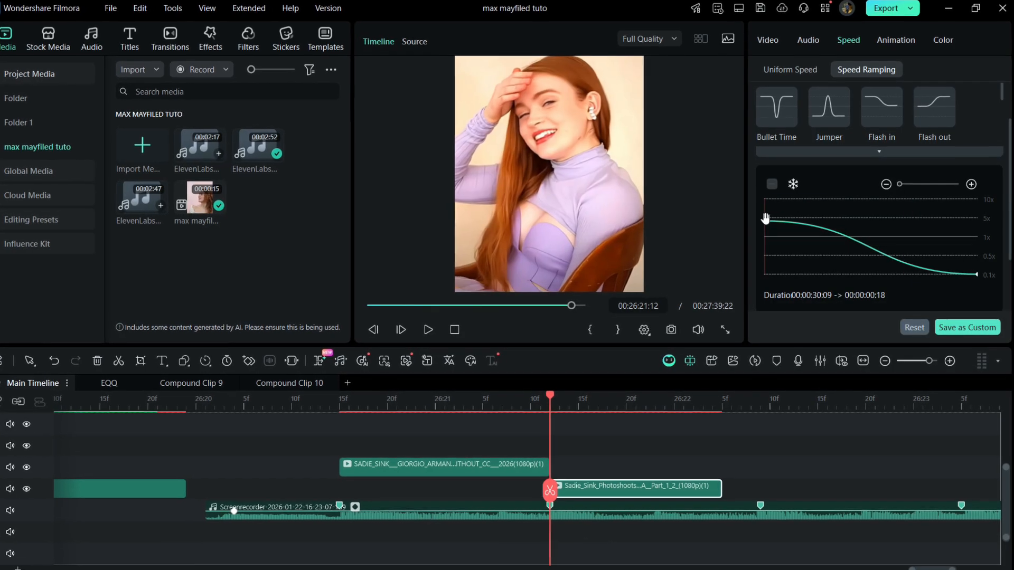
click(679, 445)
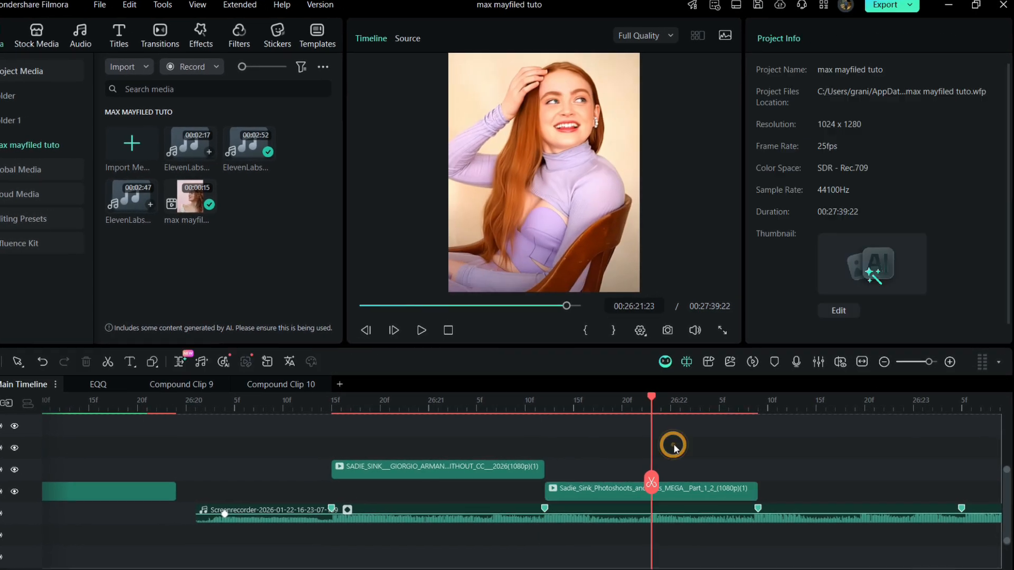
click(680, 446)
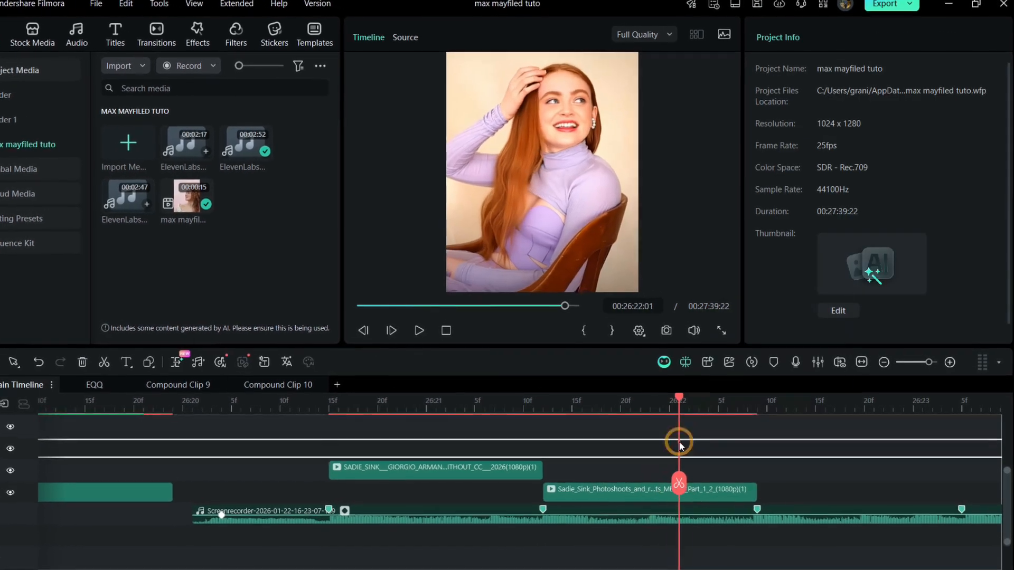
Step: Review the two speed-ramped clips by scrubbing back through the sequence to the start
click(692, 491)
drag(717, 409, 356, 424)
drag(560, 409, 519, 416)
click(202, 404)
click(282, 409)
Step: Line up the speed-ramped clips back to back on a single track, matching the beat markers
drag(655, 499, 401, 503)
drag(898, 499, 580, 508)
scroll(580, 508, down, 2)
click(802, 504)
drag(802, 503, 545, 503)
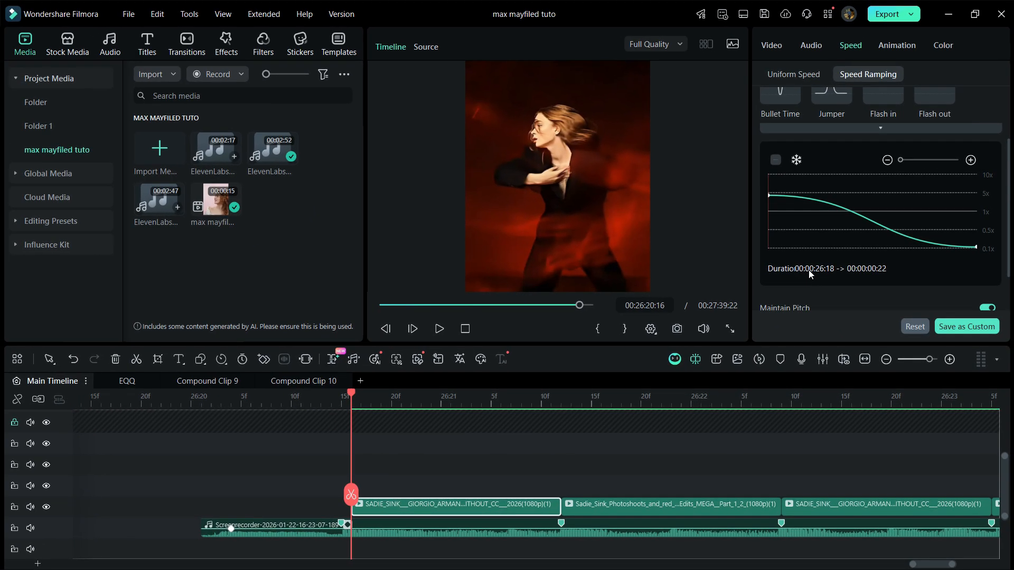
Step: Find Direction Blur among the downloaded effects with "direc" and place it above the first clip, trimmed to that clip's length
click(227, 44)
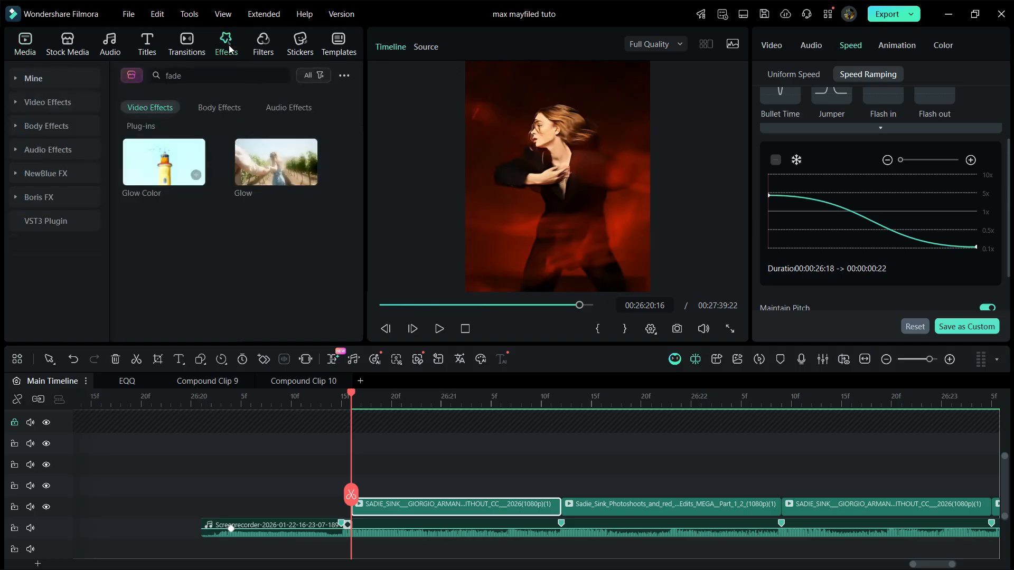
click(50, 79)
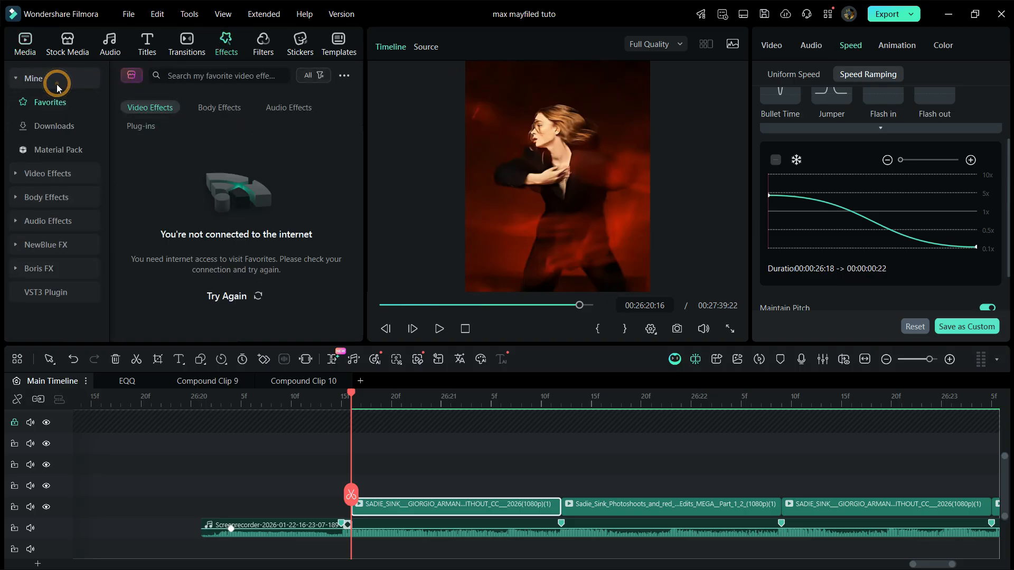
click(43, 127)
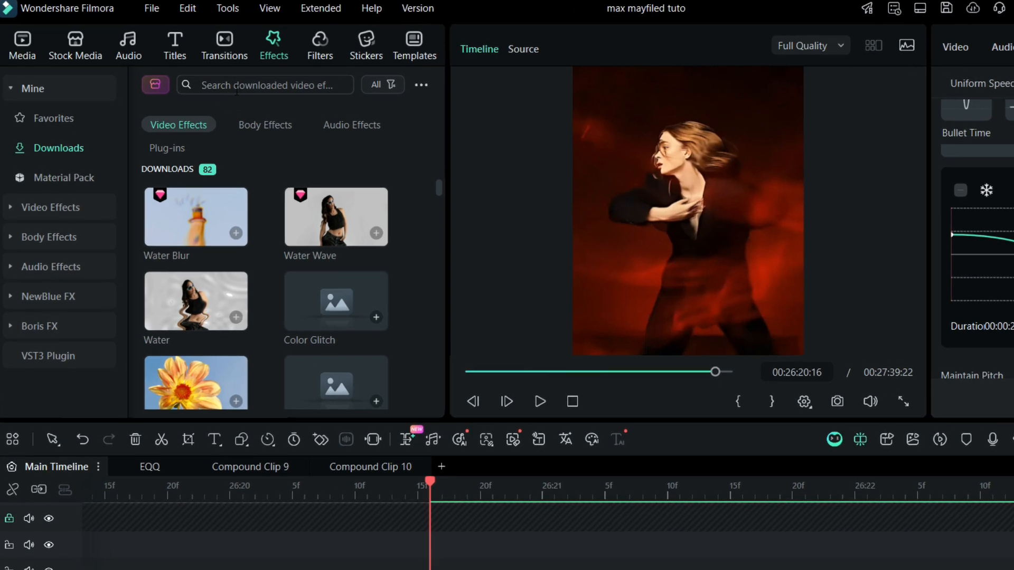
text(direc)
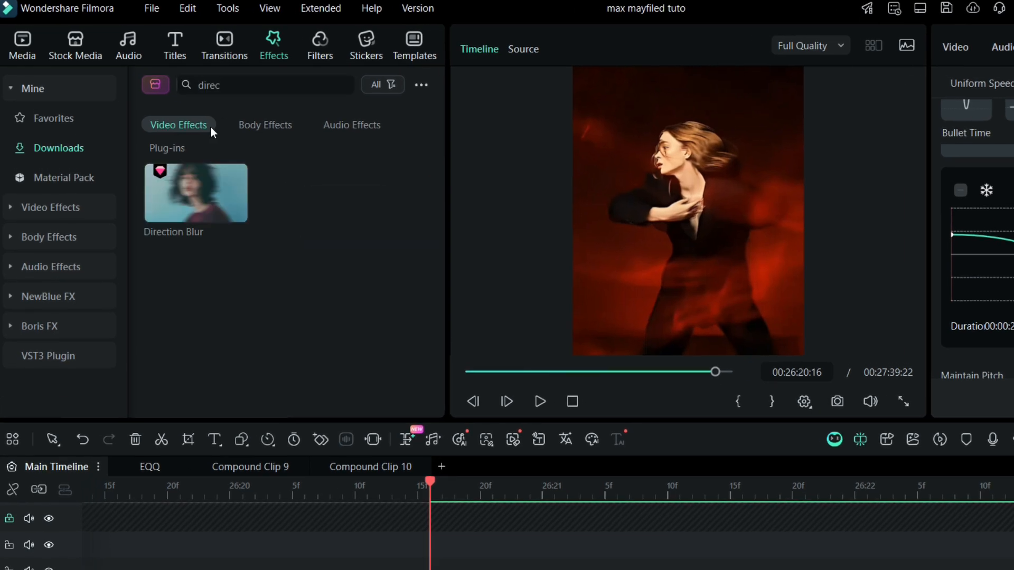
drag(194, 183, 453, 569)
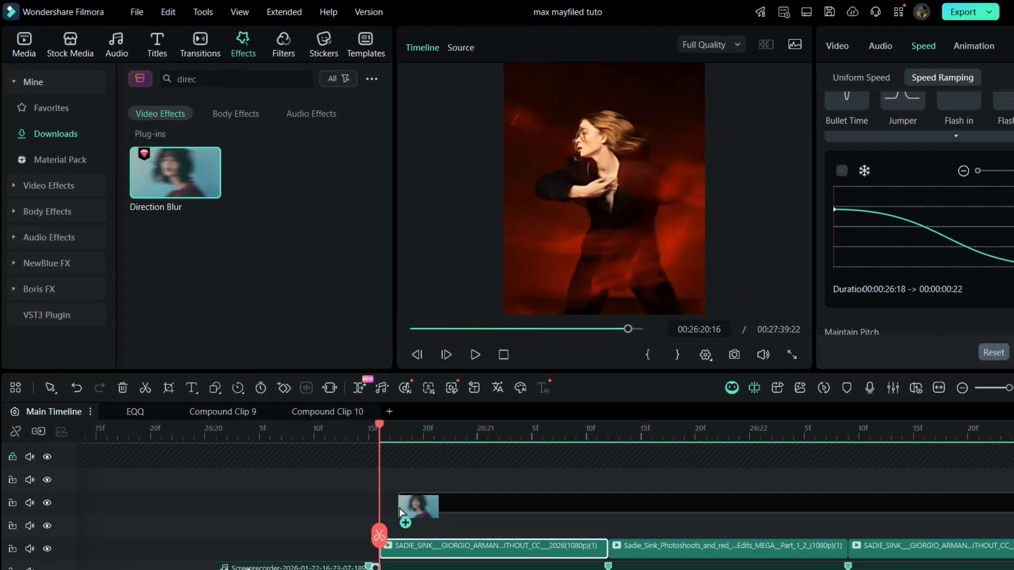
drag(400, 510, 394, 523)
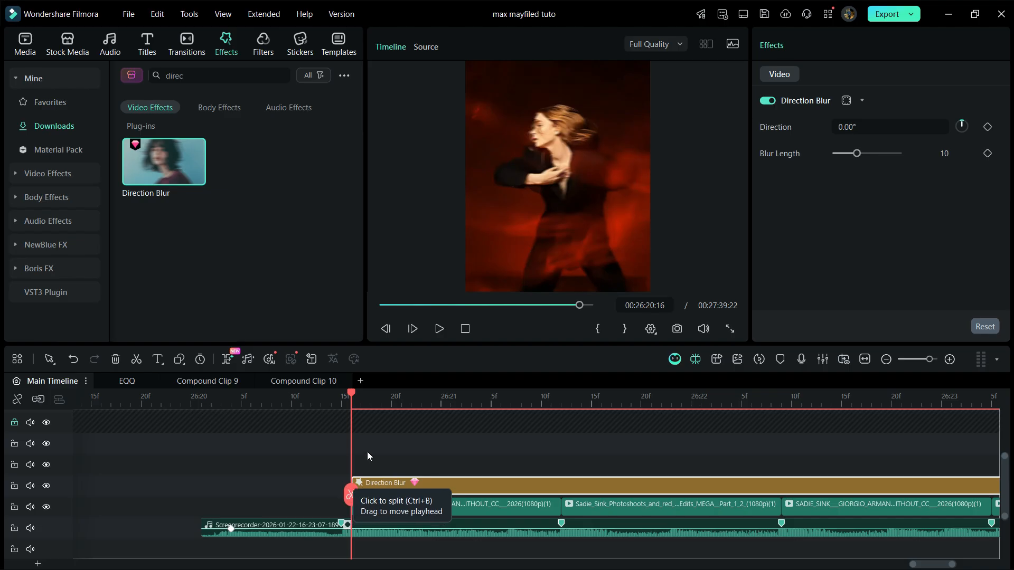
Step: Set the Direction Blur to a direction of 90° and a blur length of 7, keyframing both at the clip's start
click(854, 127)
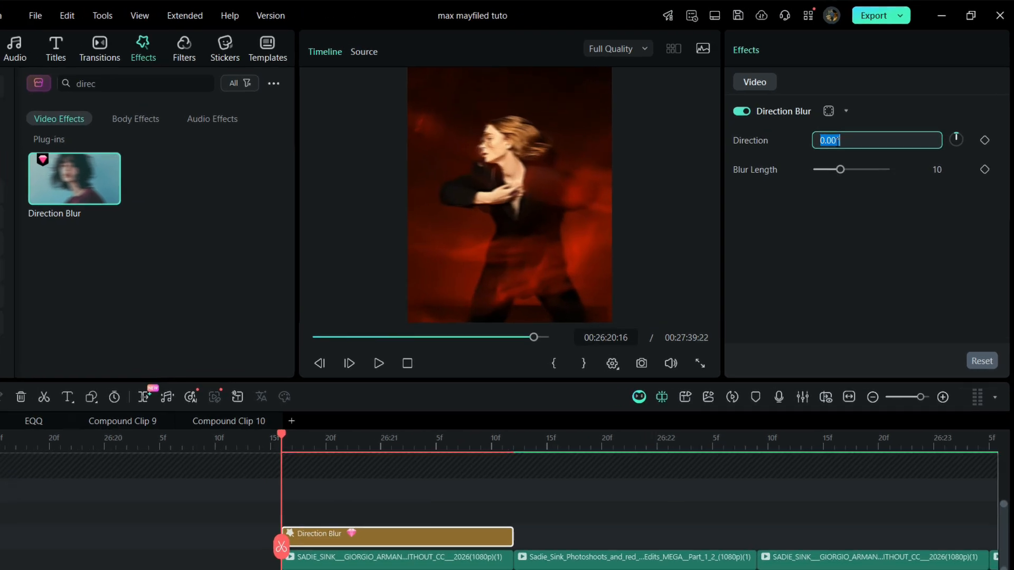
text(90)
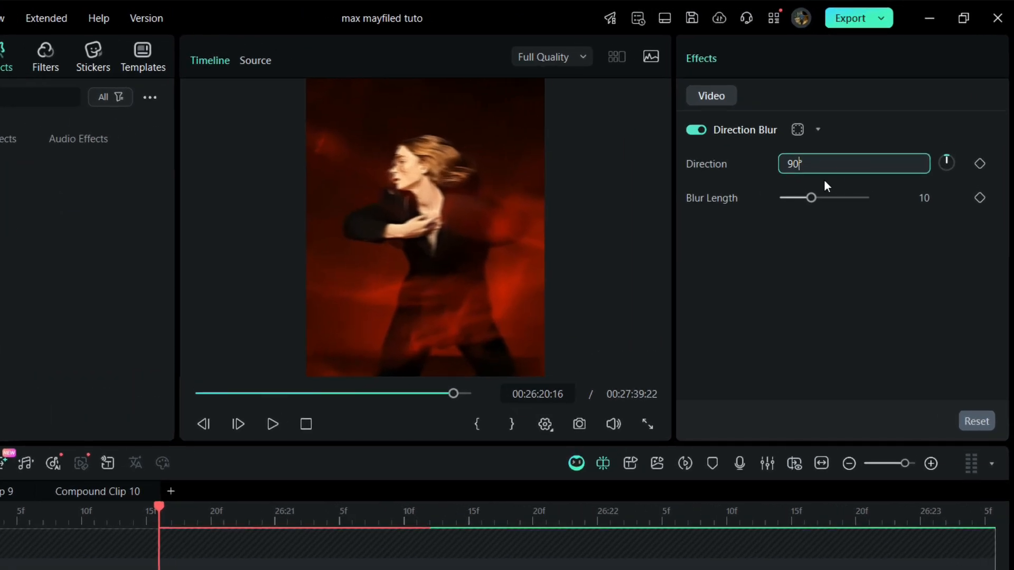
key(Return)
click(923, 198)
click(907, 234)
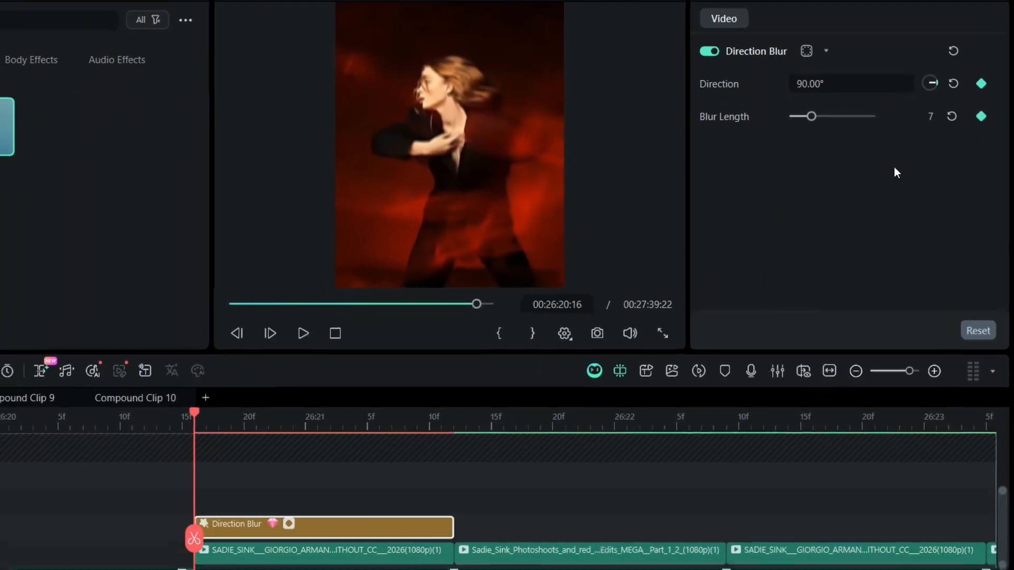
Step: Add Direction Blur keyframes at 00:26:21:04 with the blur length reduced to its minimum
drag(202, 525, 358, 527)
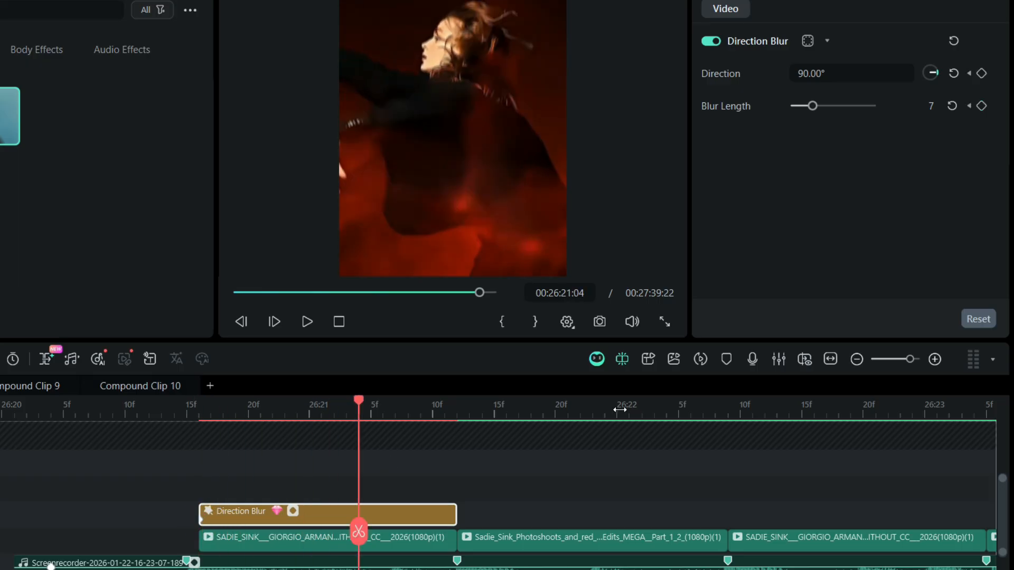
click(981, 73)
drag(812, 105, 745, 119)
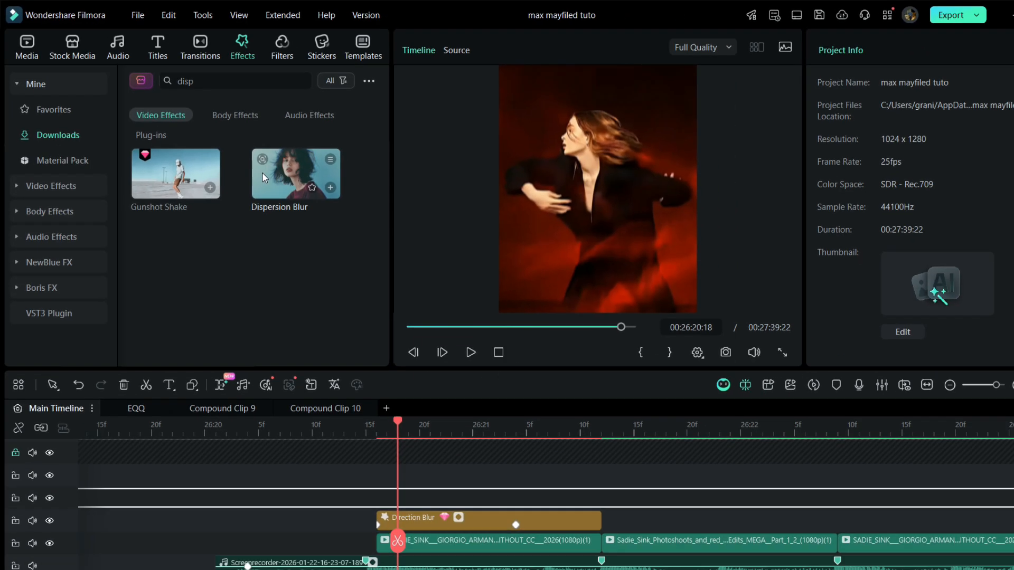
Step: Add Dispersion Blur above the Direction Blur over the first clip, with Type 1, Blur Center X 0.53 and Blur Center Y 0.77
drag(262, 172, 394, 498)
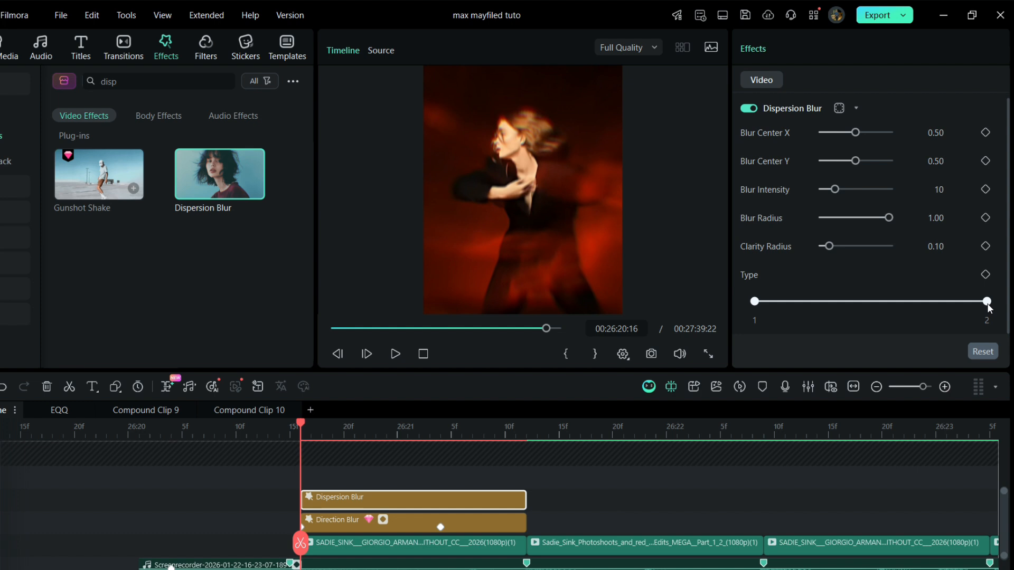
click(775, 280)
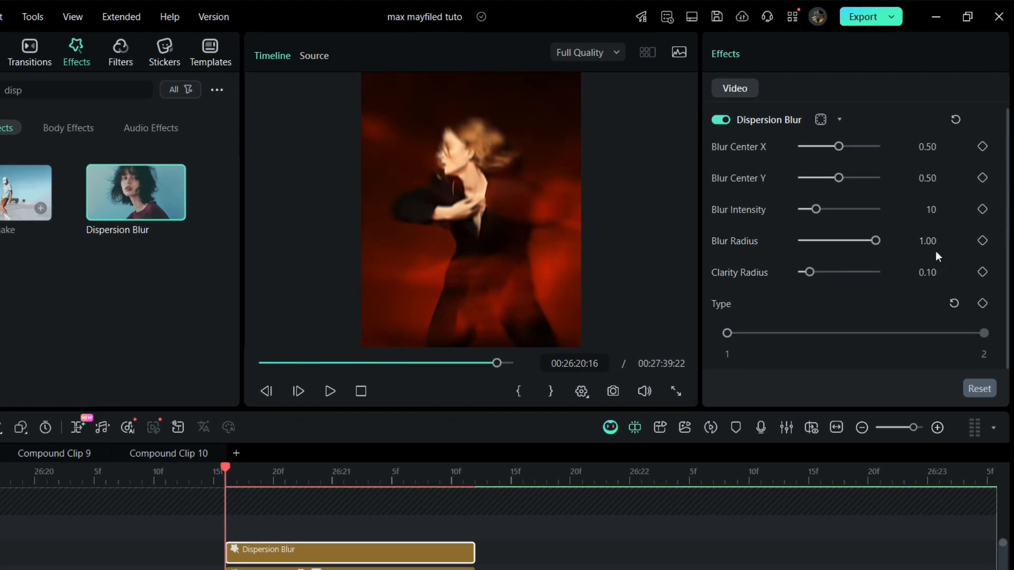
click(847, 179)
mouse_move(848, 179)
mouse_down()
mouse_move(873, 182)
mouse_move(859, 185)
mouse_up()
mouse_move(848, 147)
mouse_down()
mouse_move(871, 146)
mouse_move(833, 151)
mouse_move(842, 151)
mouse_up()
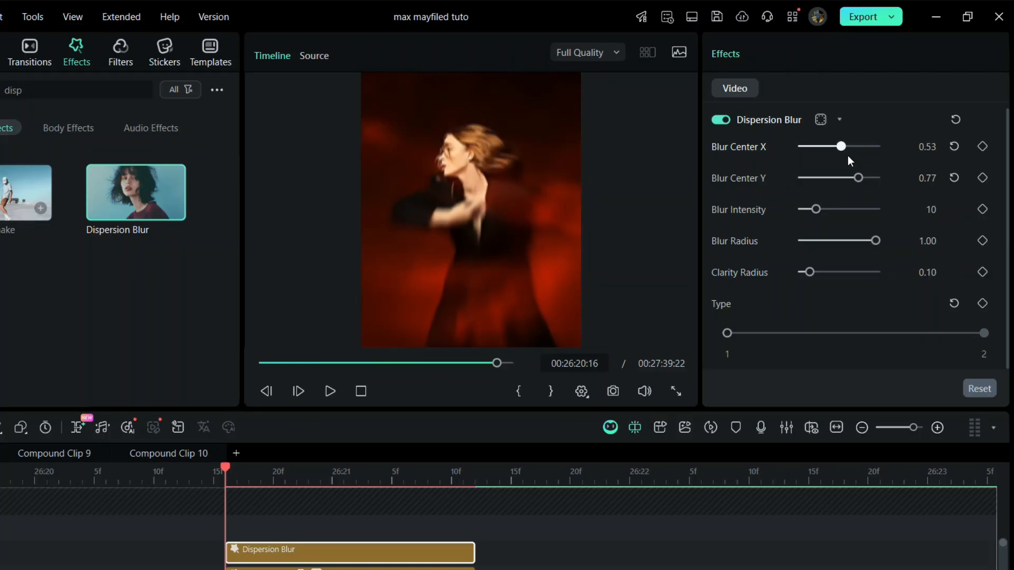
Step: Keyframe the Dispersion Blur from intensity 10 and radius 1.00 at the clip's start down to minimum values at 00:26:21:04
click(982, 209)
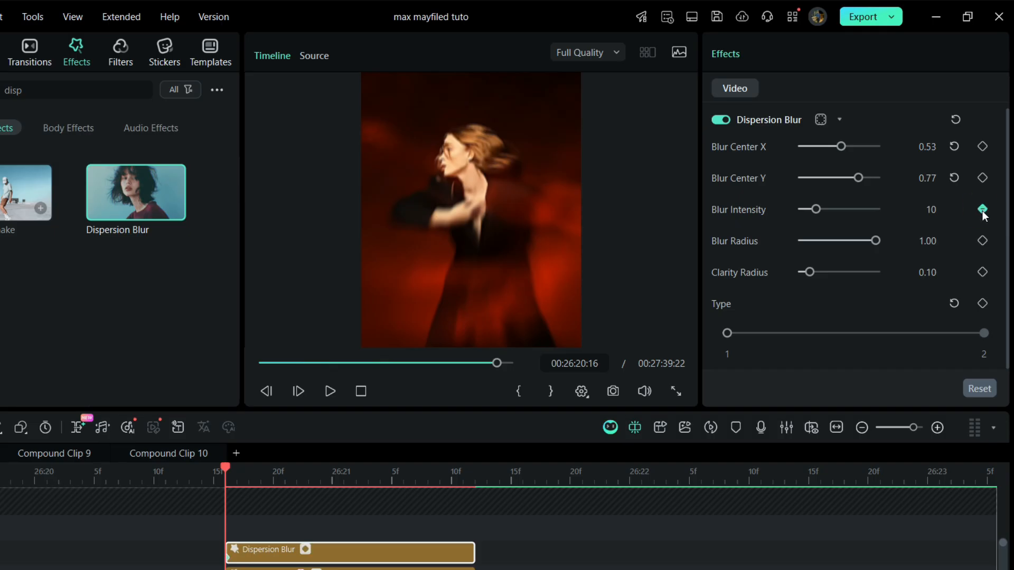
click(981, 242)
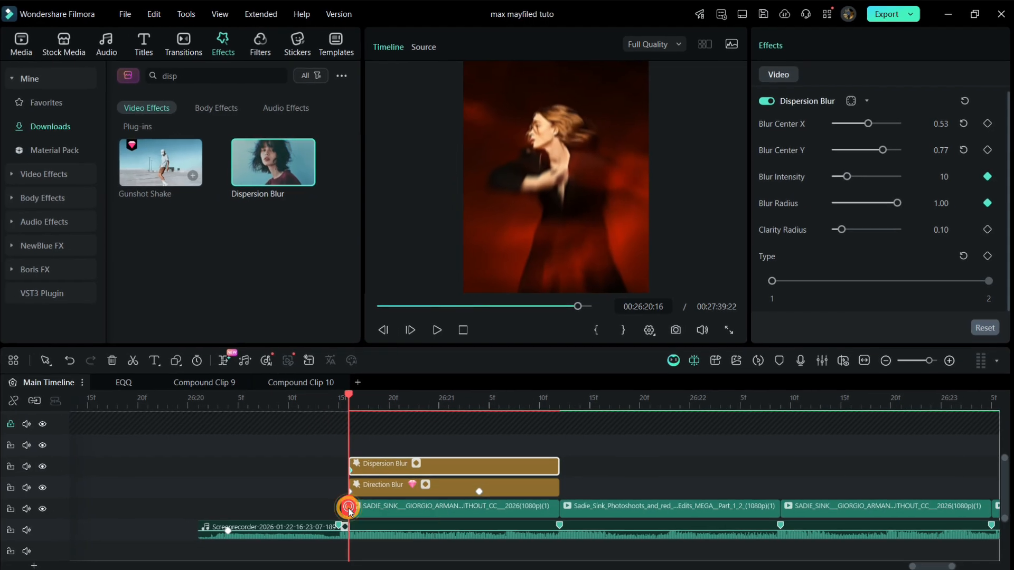
drag(350, 507, 481, 504)
drag(847, 176, 821, 217)
Step: Search the effects for "glow" and place the Glow effect above the Dispersion Blur, starting slightly before the first clip
click(160, 75)
text(glow)
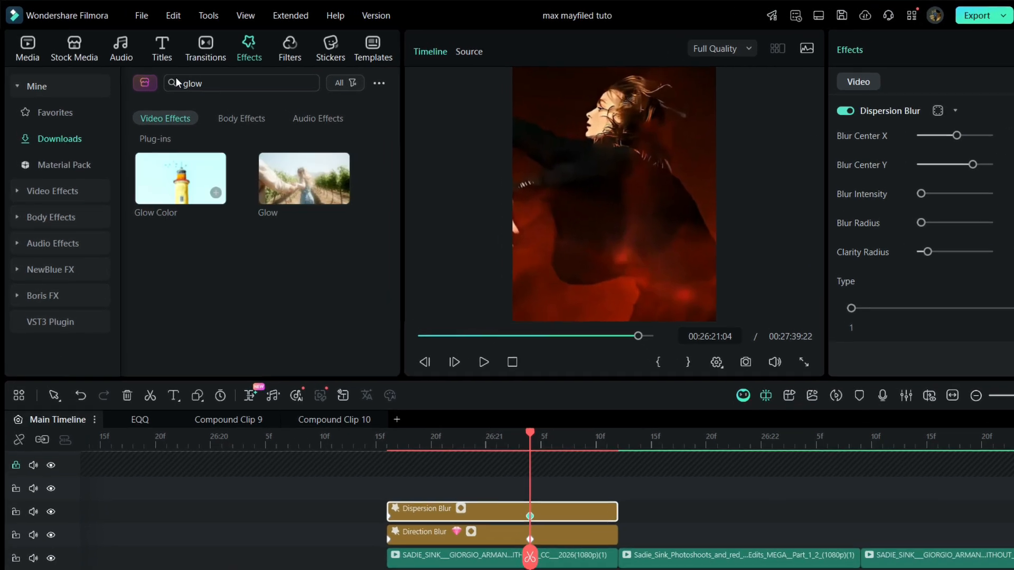
mouse_move(293, 195)
mouse_down()
mouse_move(410, 470)
mouse_move(388, 553)
mouse_move(353, 553)
mouse_up()
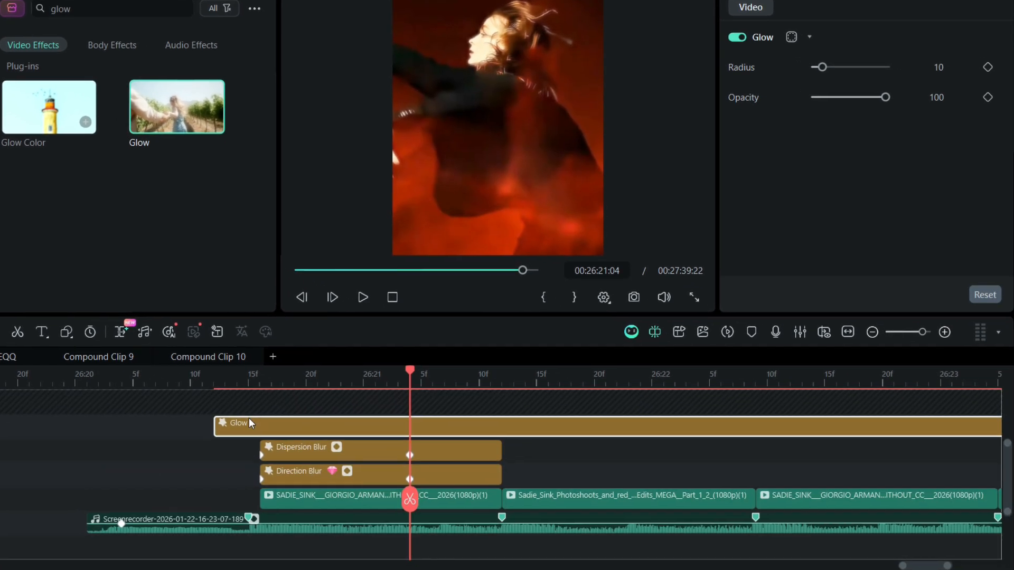
drag(249, 423, 228, 436)
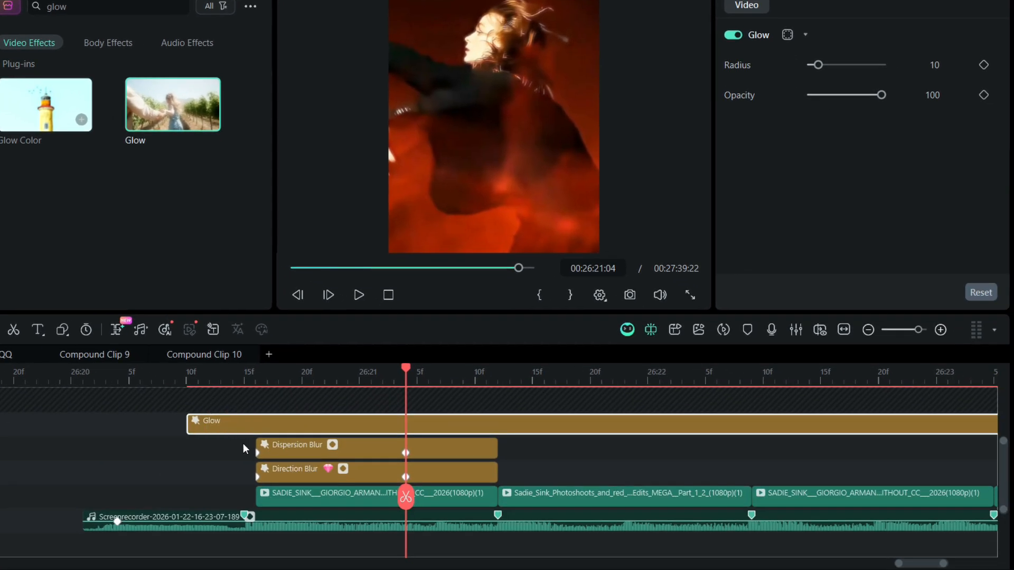
Step: Split the Glow effect over the first clip, delete its second part and adjust the remaining piece to start at 00:26:20:12
scroll(245, 449, up, 2)
key(c)
click(337, 468)
key(v)
click(346, 465)
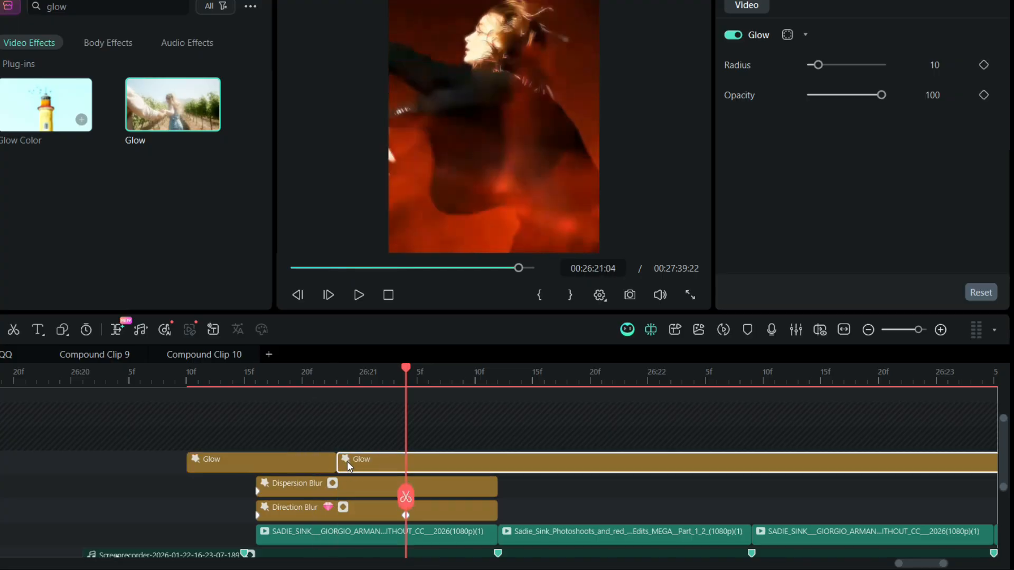
key(Delete)
drag(332, 467, 343, 467)
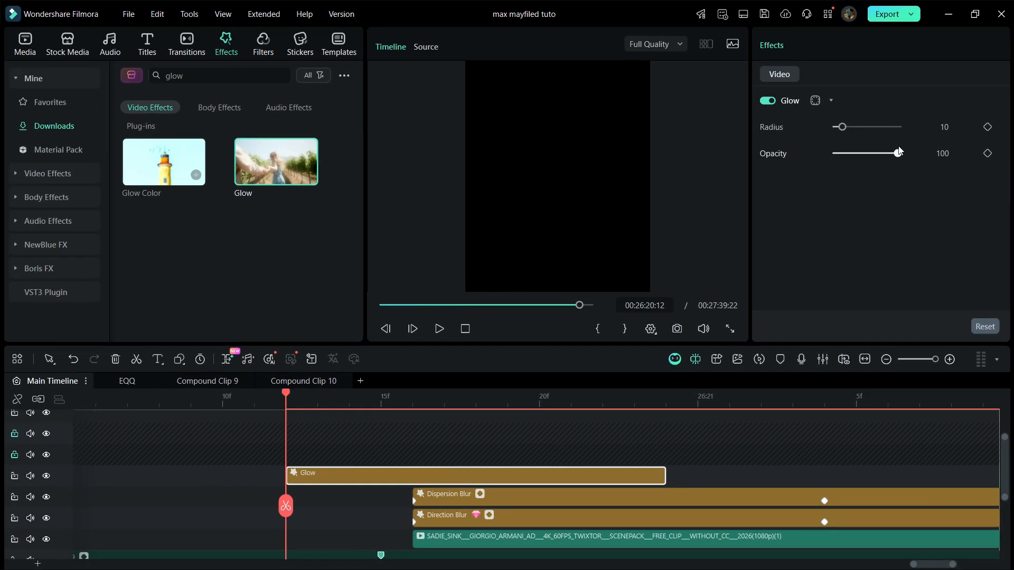
Step: Keyframe the Glow from radius 0 and opacity 0 at its start to radius 71 and opacity 55 at 00:26:20:16
drag(889, 153, 812, 129)
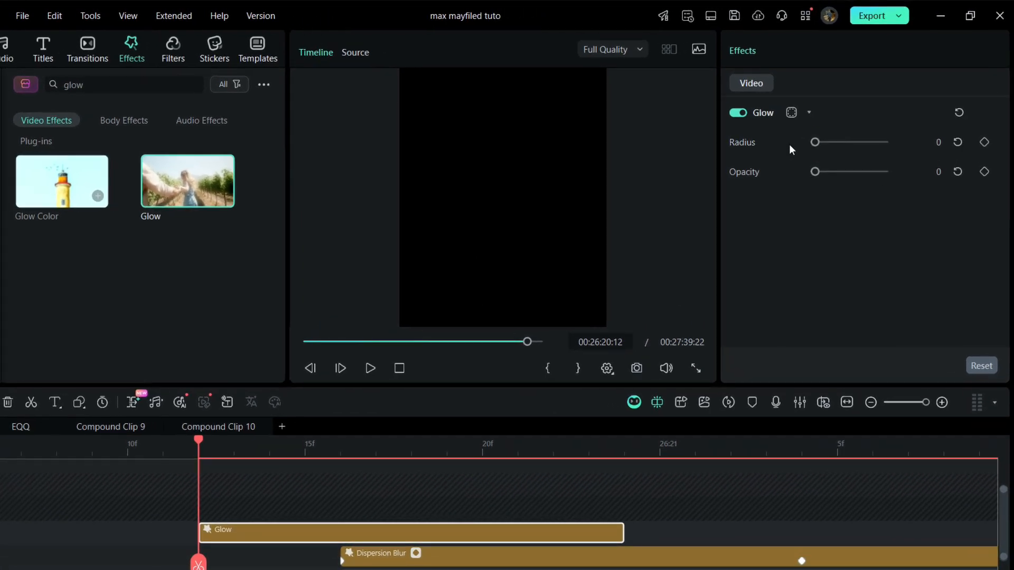
click(984, 142)
click(336, 457)
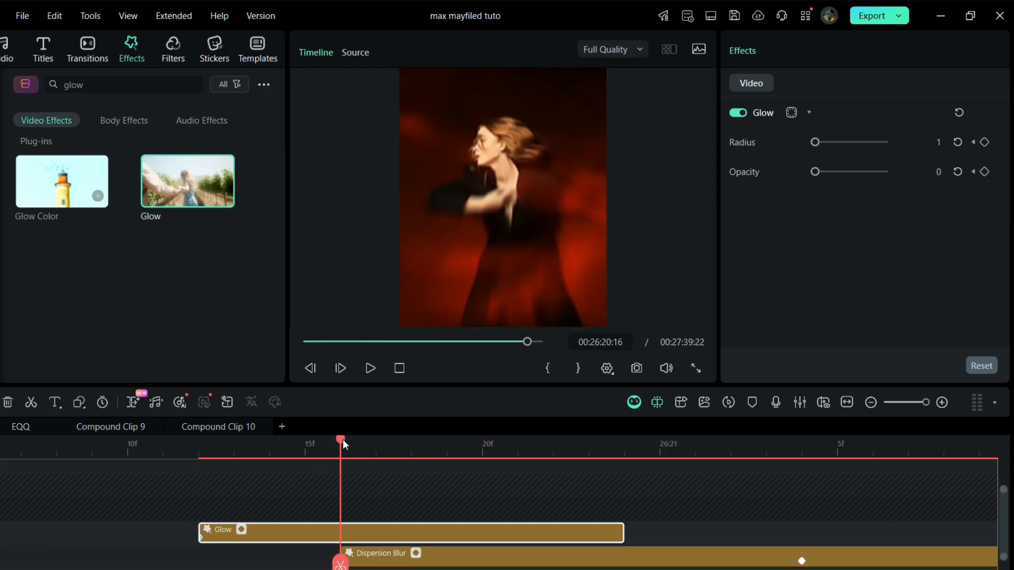
drag(847, 142, 853, 179)
click(843, 171)
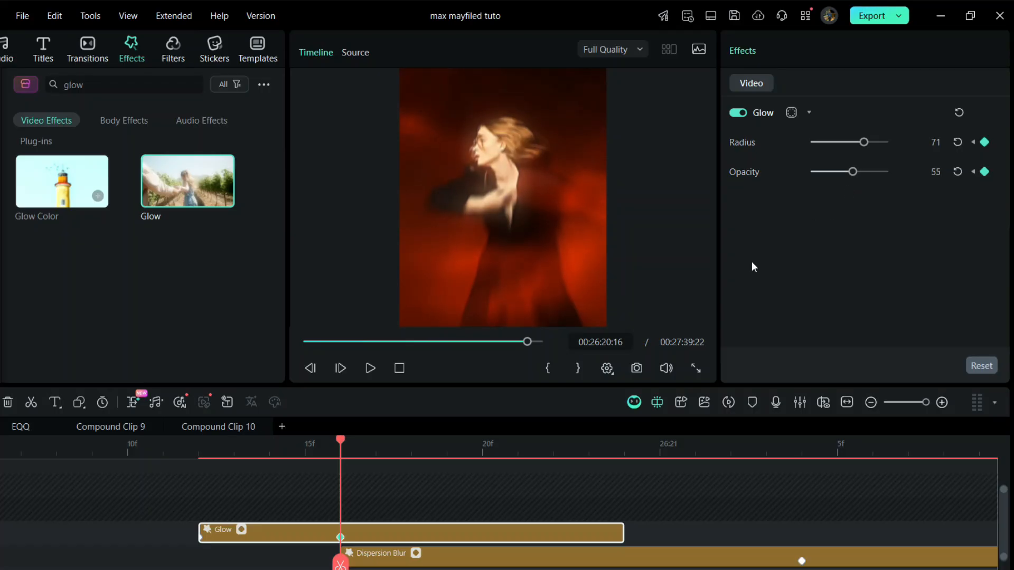
Step: Trim the Glow effect's end to 00:26:20:23 and keyframe its radius and opacity to 0 at 00:26:20:22
drag(341, 565, 590, 564)
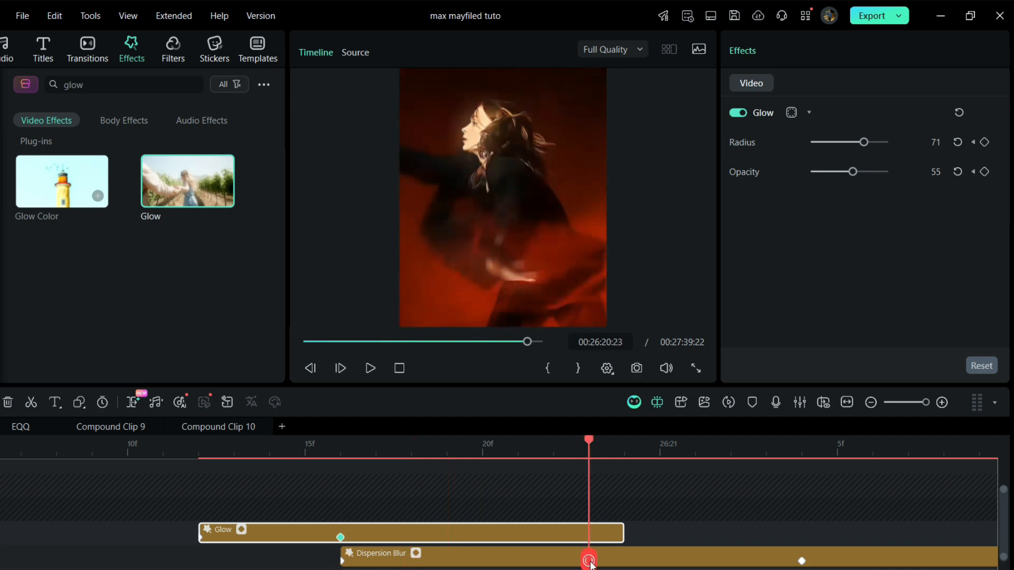
drag(620, 531, 562, 537)
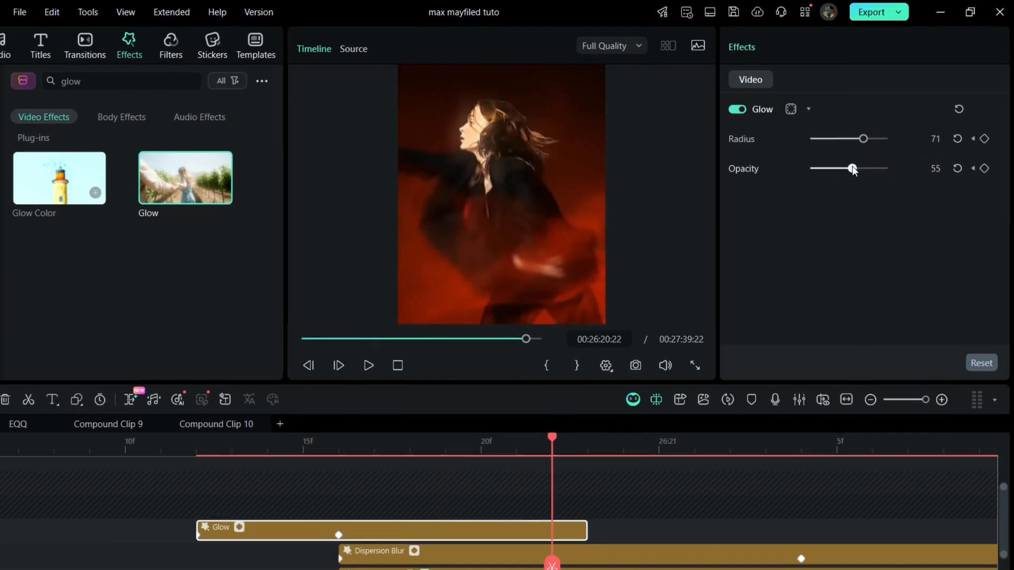
drag(853, 171, 810, 172)
drag(862, 131, 815, 142)
click(920, 132)
text(0)
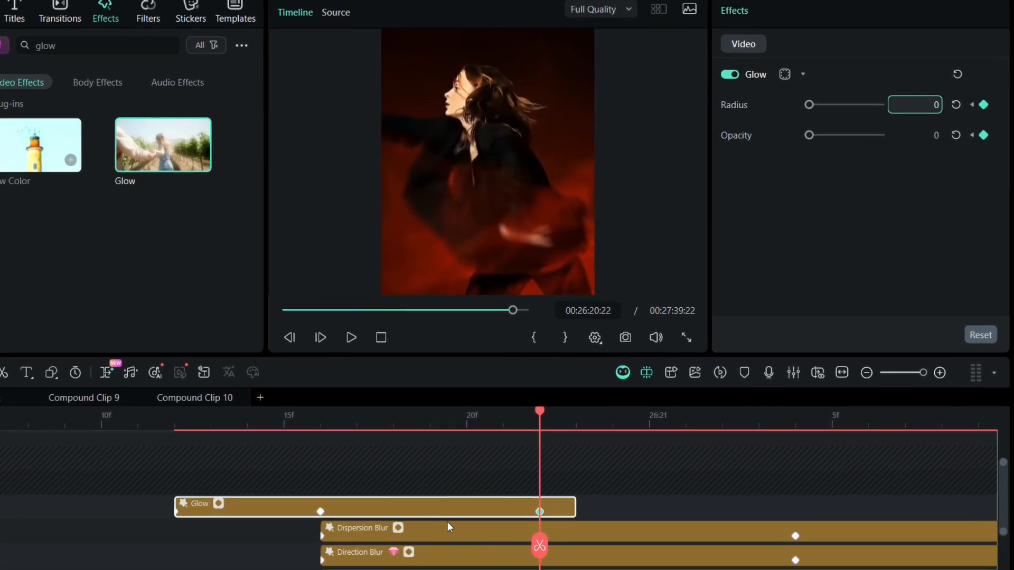
scroll(380, 520, down, 2)
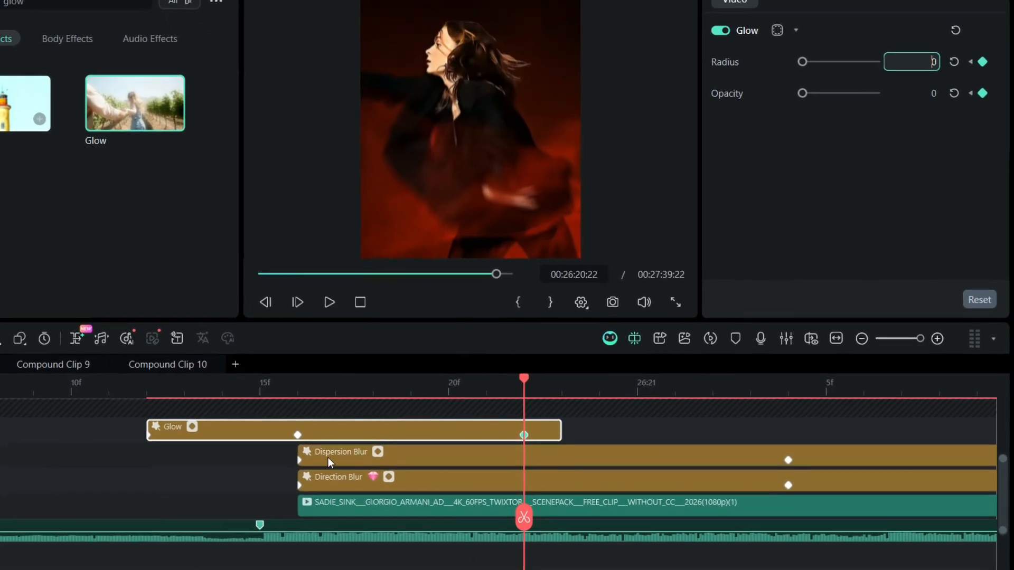
Step: Apply an Ease In Bezier curve to the Glow keyframe at 00:26:20:16
right_click(142, 427)
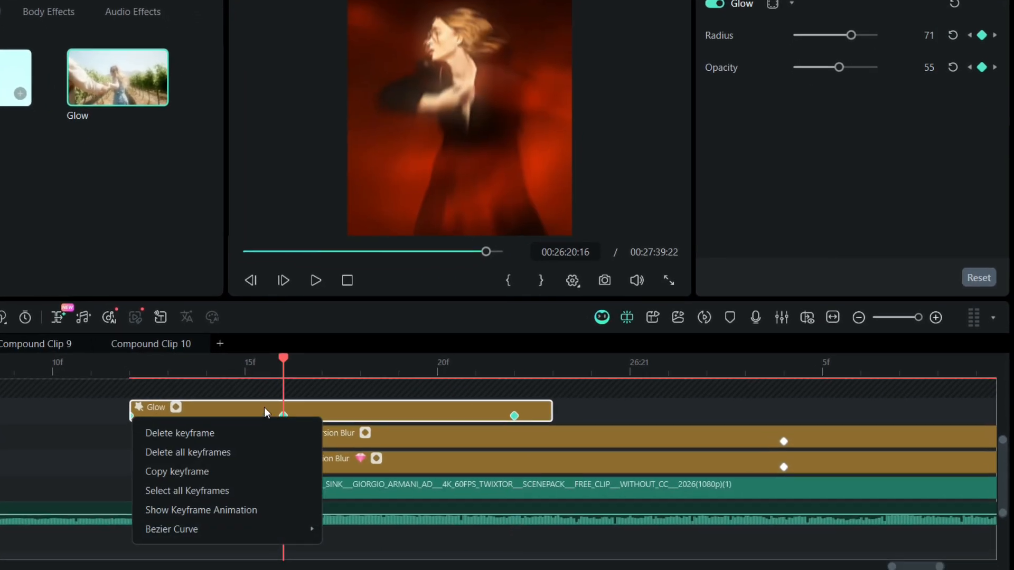
click(281, 408)
right_click(280, 408)
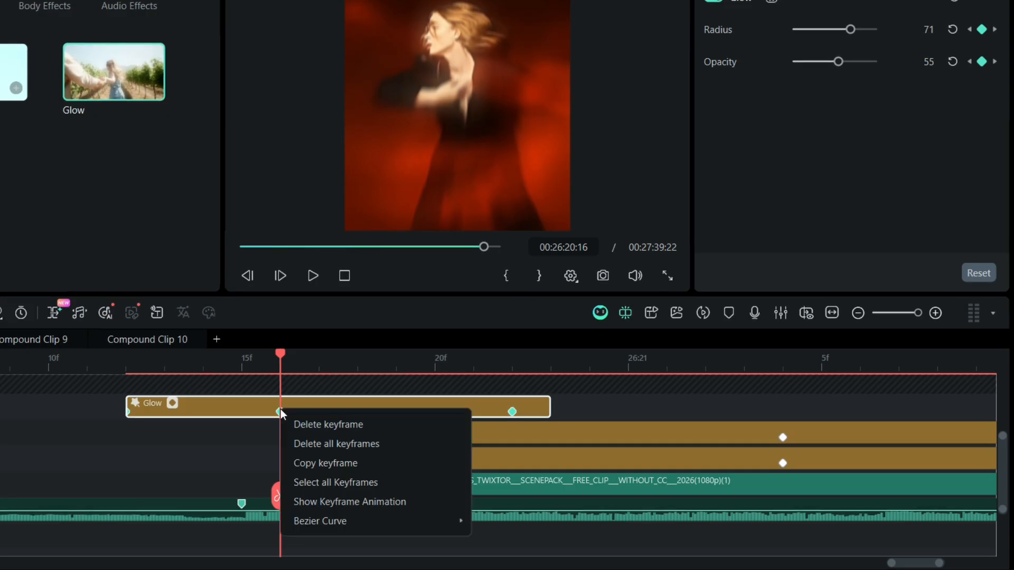
mouse_move(331, 524)
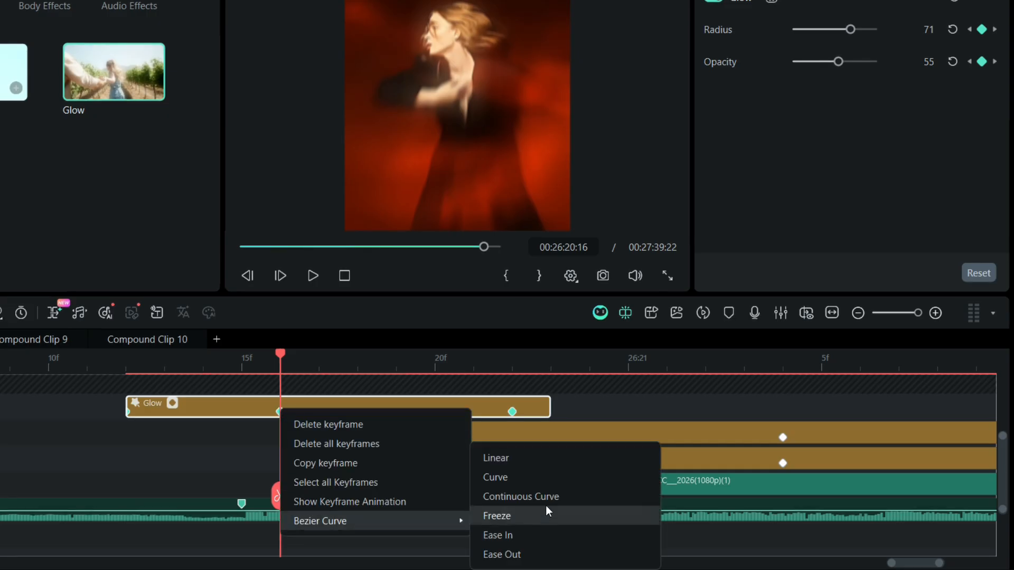
click(521, 535)
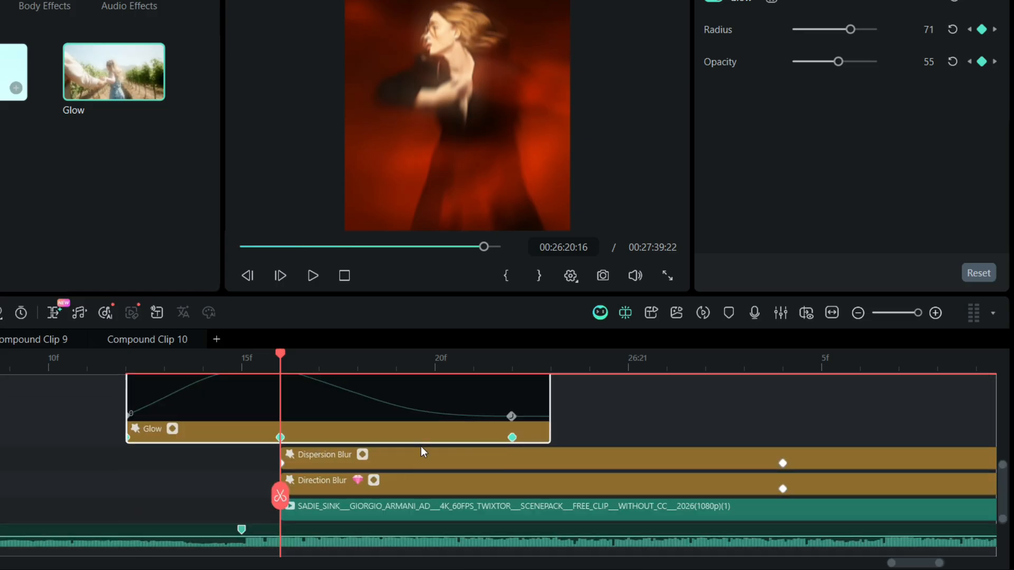
Step: Apply an Ease In Bezier curve to the Dispersion Blur keyframe at 00:26:21:04
scroll(421, 448, right, 5)
click(449, 464)
click(450, 464)
right_click(452, 464)
mouse_move(539, 452)
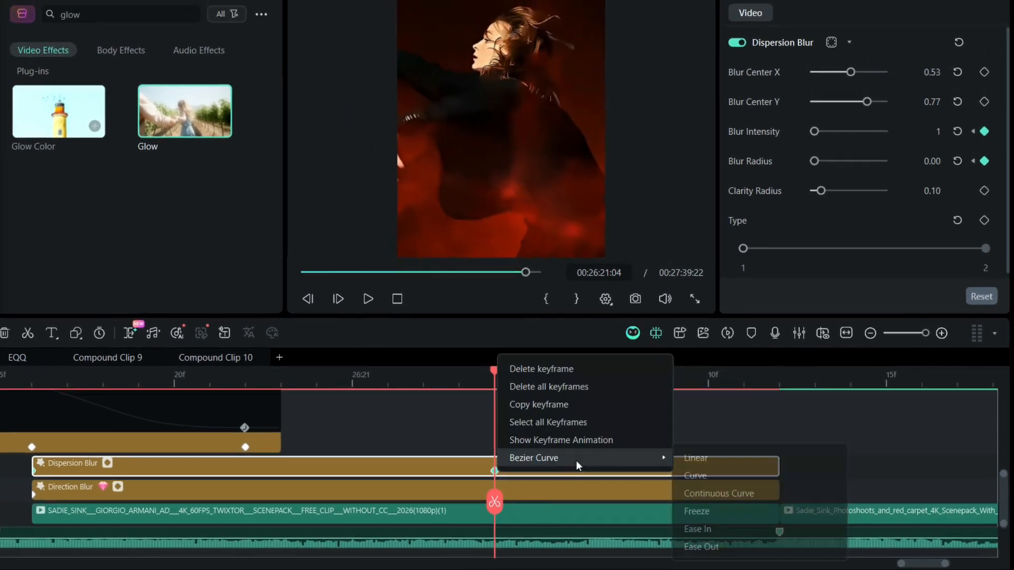
click(697, 529)
Step: Apply an Ease In Bezier curve to the Direction Blur's first keyframe at 00:26:20:16
scroll(482, 479, down, 3)
click(34, 475)
right_click(34, 474)
mouse_move(132, 460)
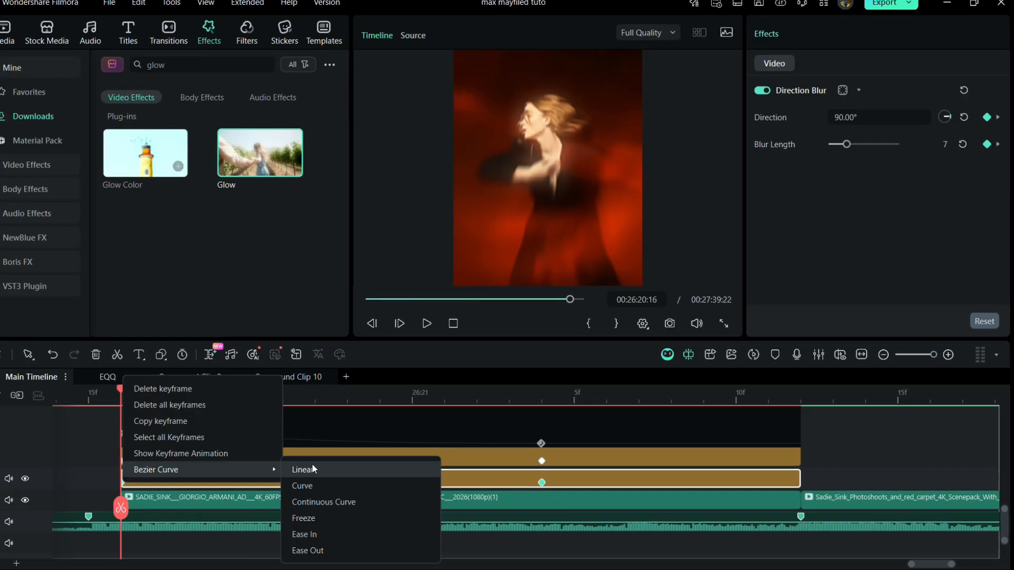
click(305, 534)
Step: Copy the first clip's Glow, Dispersion Blur and Direction Blur effects onto the second and third clips, with the blurs starting at each clip's start
scroll(337, 498, up, 3)
drag(410, 423, 276, 536)
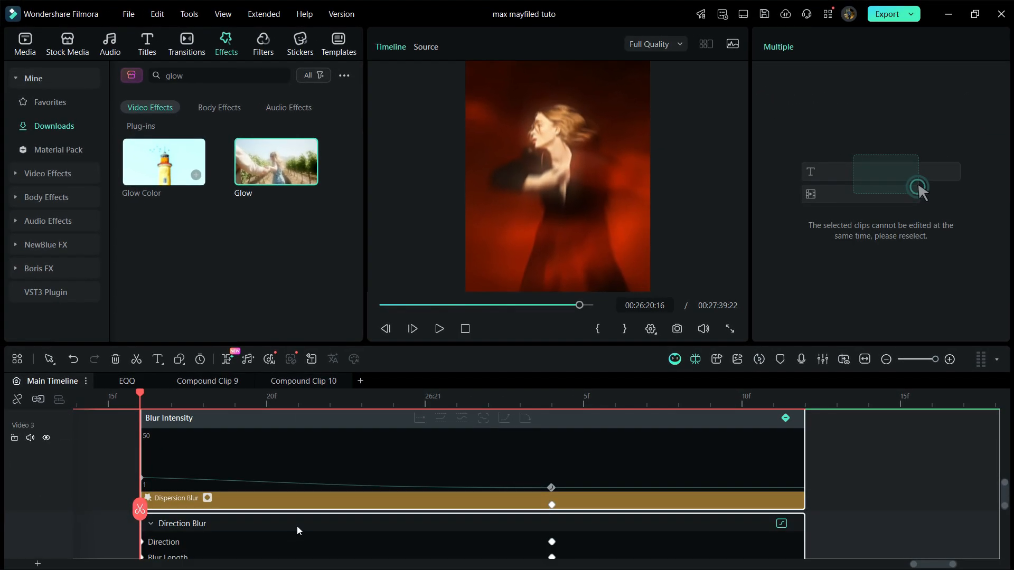
scroll(302, 526, down, 2)
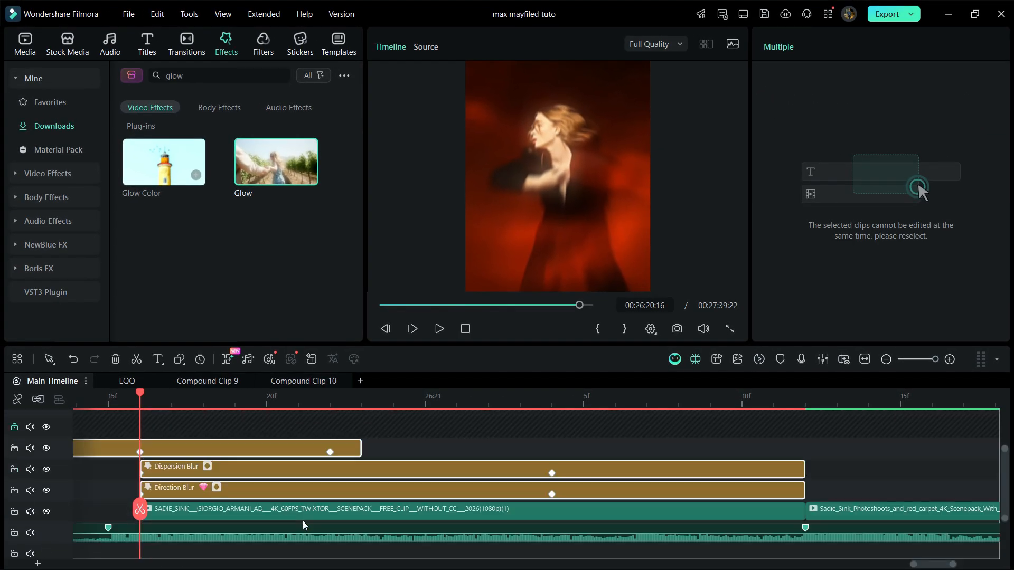
drag(443, 403, 316, 403)
drag(398, 461, 561, 490)
drag(173, 448, 401, 449)
drag(497, 446, 654, 490)
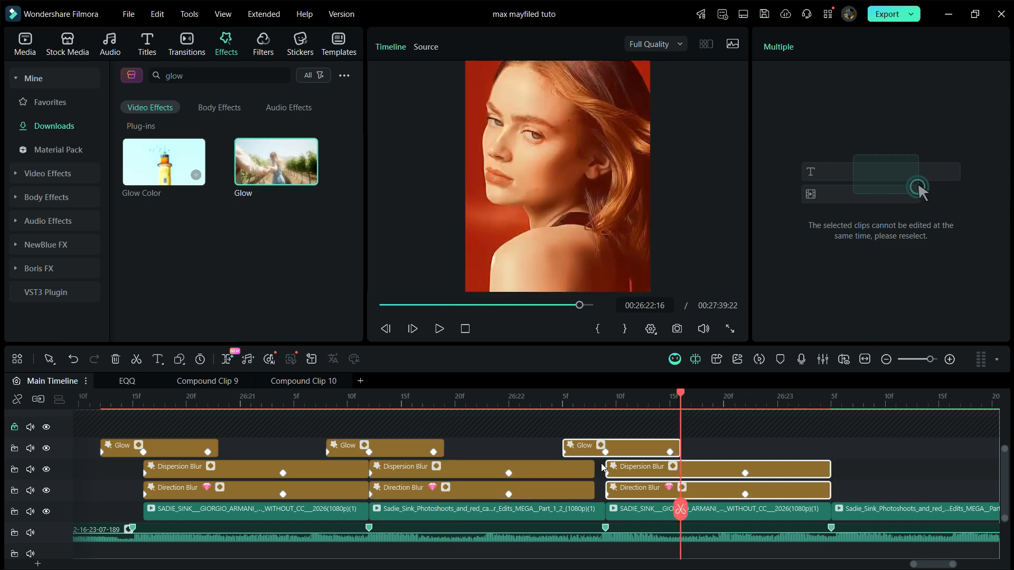
Step: Play back the start of the third clip to check the copied effects
click(586, 425)
click(614, 399)
drag(618, 396, 511, 416)
key(space)
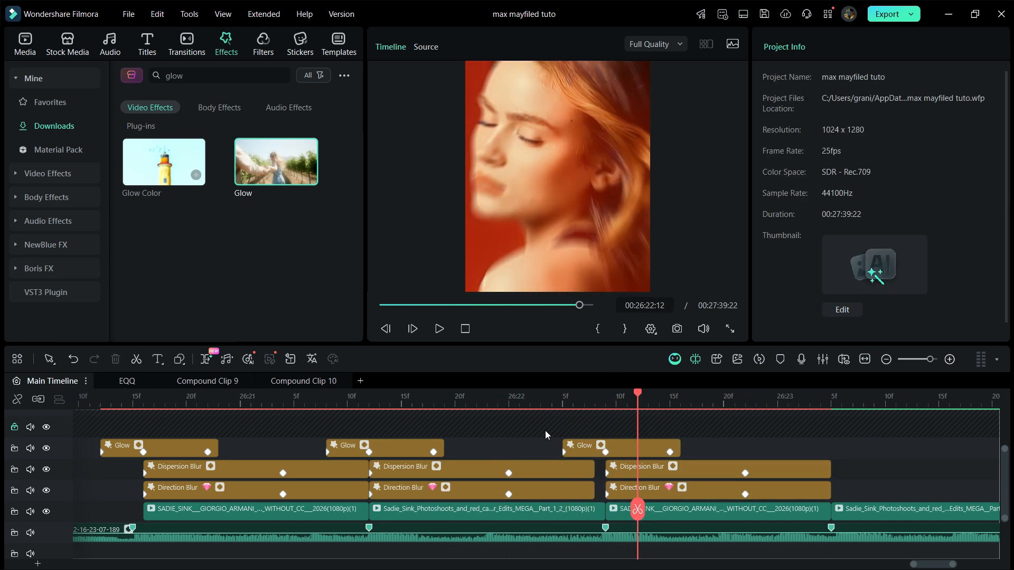
Step: Duplicate the Glow, Dispersion Blur and Direction Blur set onto the next clips after the third one, aligning the blurs with each clip's start
scroll(480, 461, up, 1)
drag(481, 460, 400, 514)
drag(375, 516, 598, 517)
drag(311, 471, 491, 511)
scroll(536, 475, right, 5)
click(522, 468)
drag(522, 469, 467, 514)
drag(466, 513, 715, 522)
click(747, 400)
Step: Duplicate the same three-effect set onto the last two clips of the edit
scroll(733, 438, right, 5)
drag(392, 460, 312, 498)
drag(313, 499, 539, 502)
click(572, 400)
scroll(475, 434, right, 5)
drag(455, 458, 396, 502)
drag(394, 503, 611, 504)
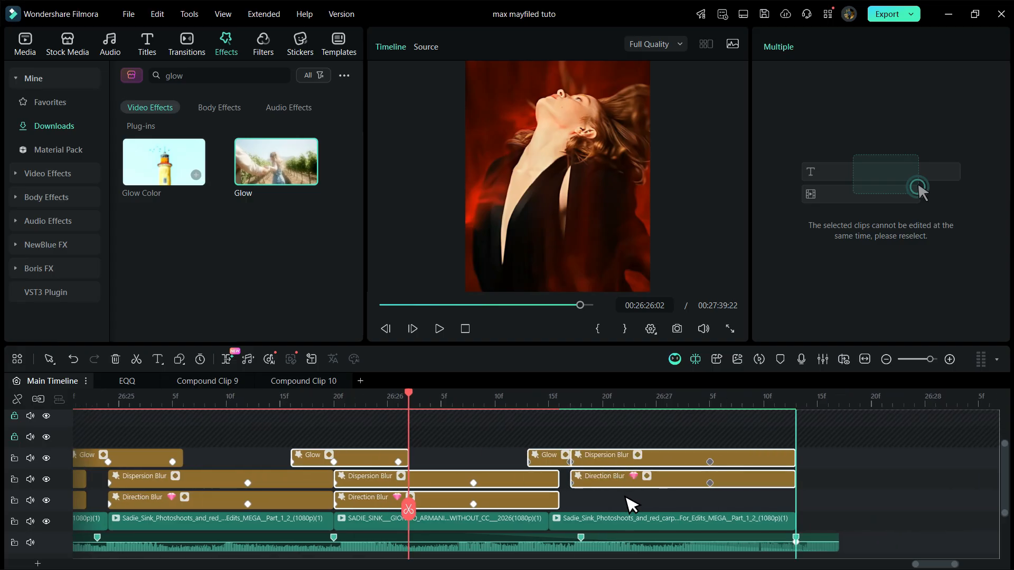
click(623, 400)
Step: Render the timeline preview and play the finished edit from 00:26:20:16
scroll(488, 447, down, 5)
click(758, 359)
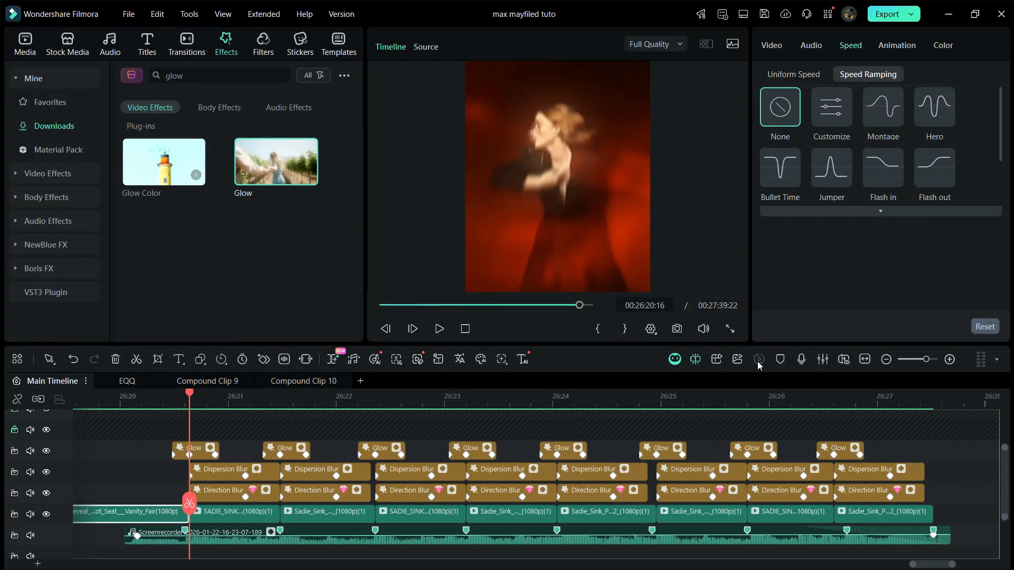
key(space)
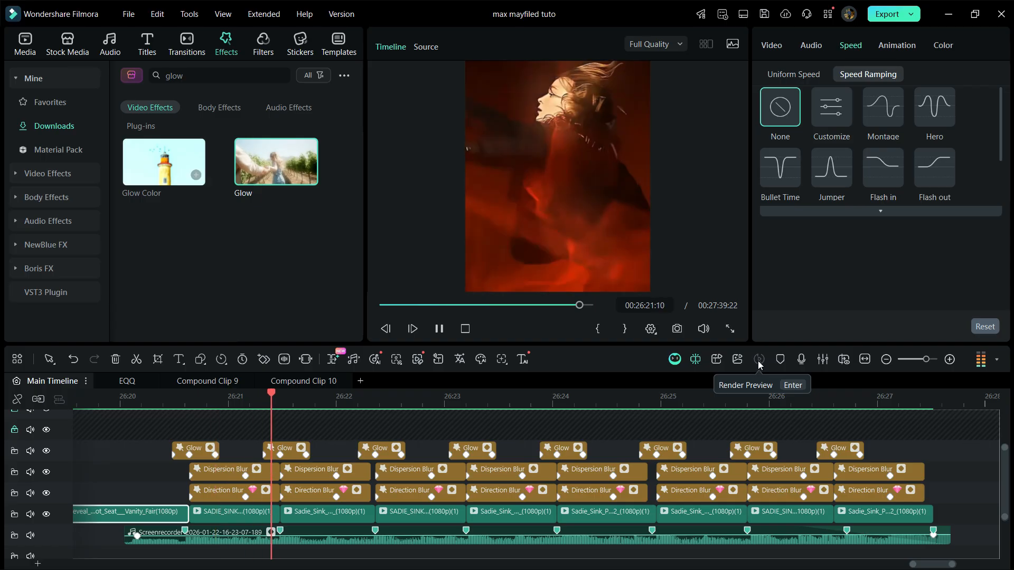